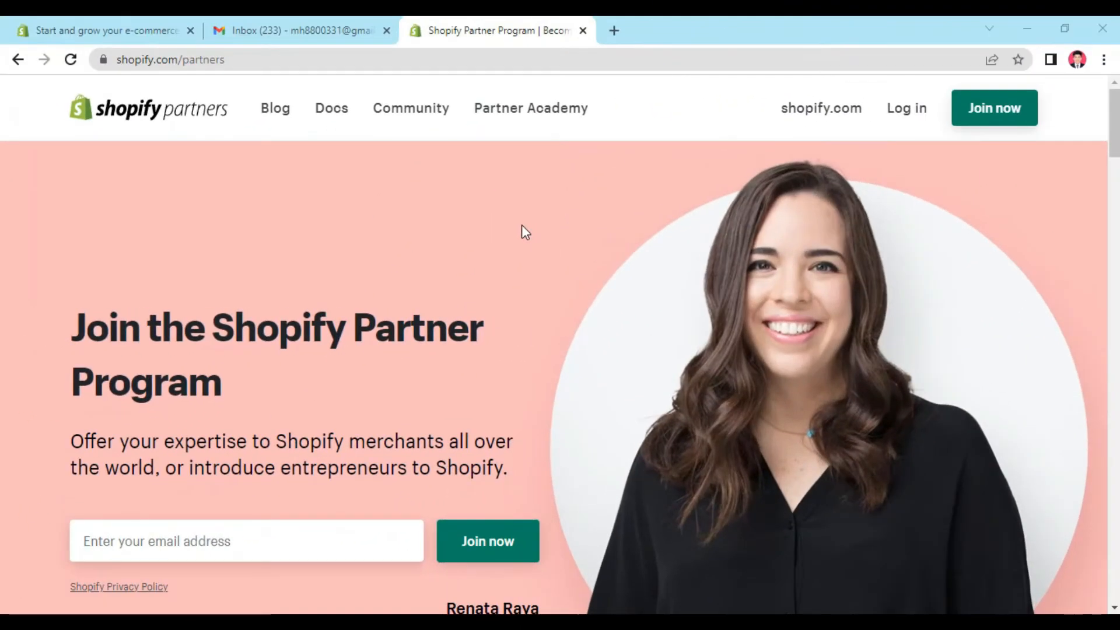
Step: Search for "shopify partner" in a new browser tab and open the Become a Shopify Partner page
{"action": "left_click", "coordinate": [615, 31]}
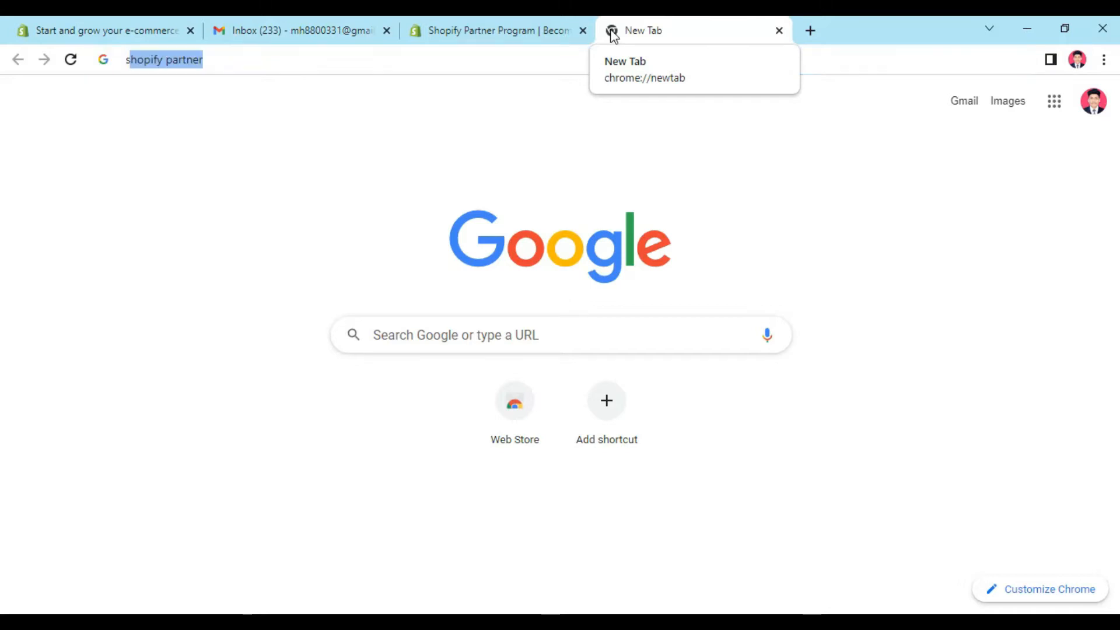
{"action": "type", "text": "shopify p"}
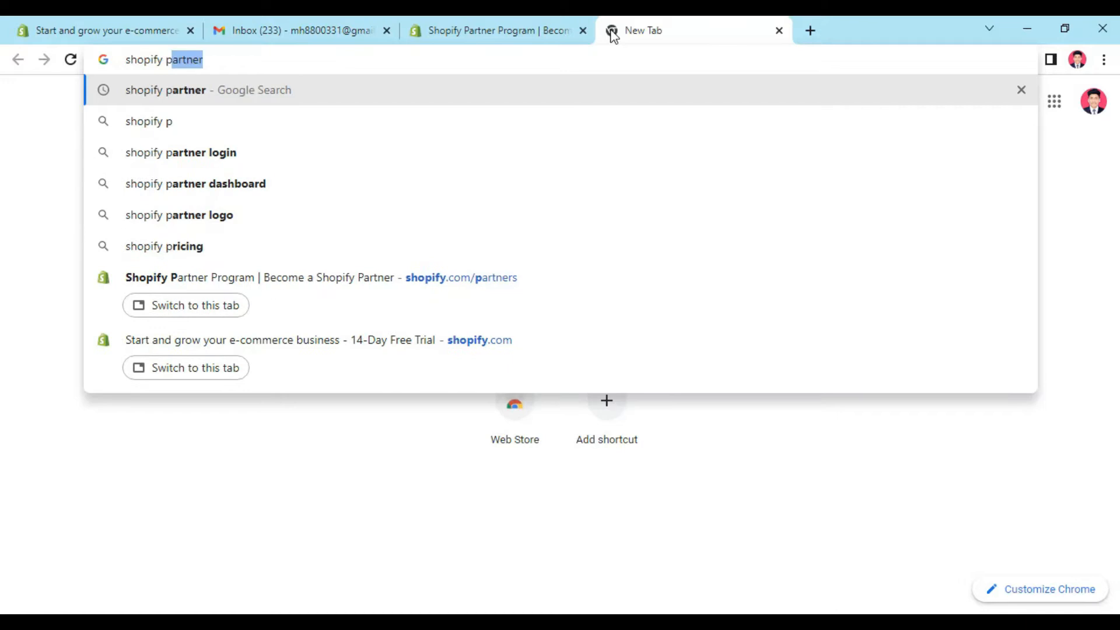
{"action": "key", "text": "Return"}
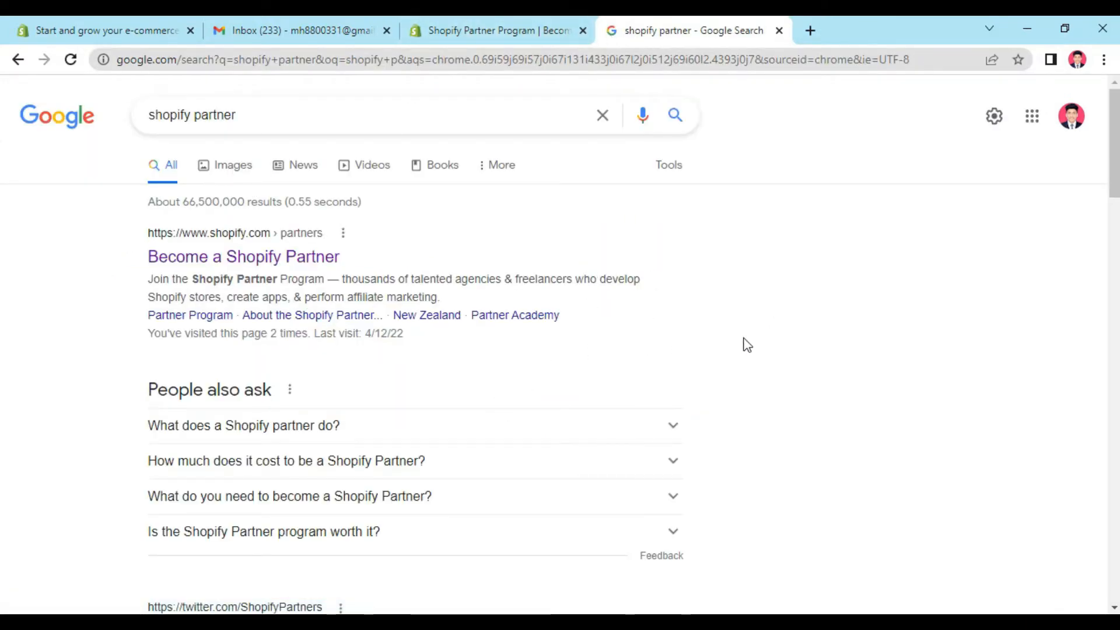
{"action": "left_click", "coordinate": [186, 253]}
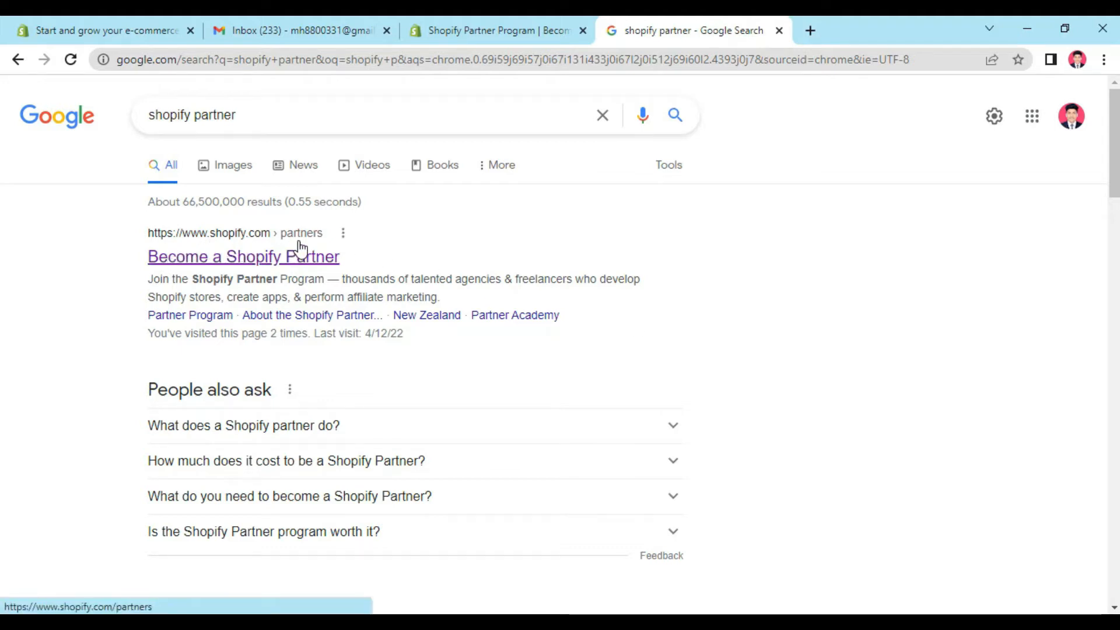
{"action": "left_click", "coordinate": [239, 263]}
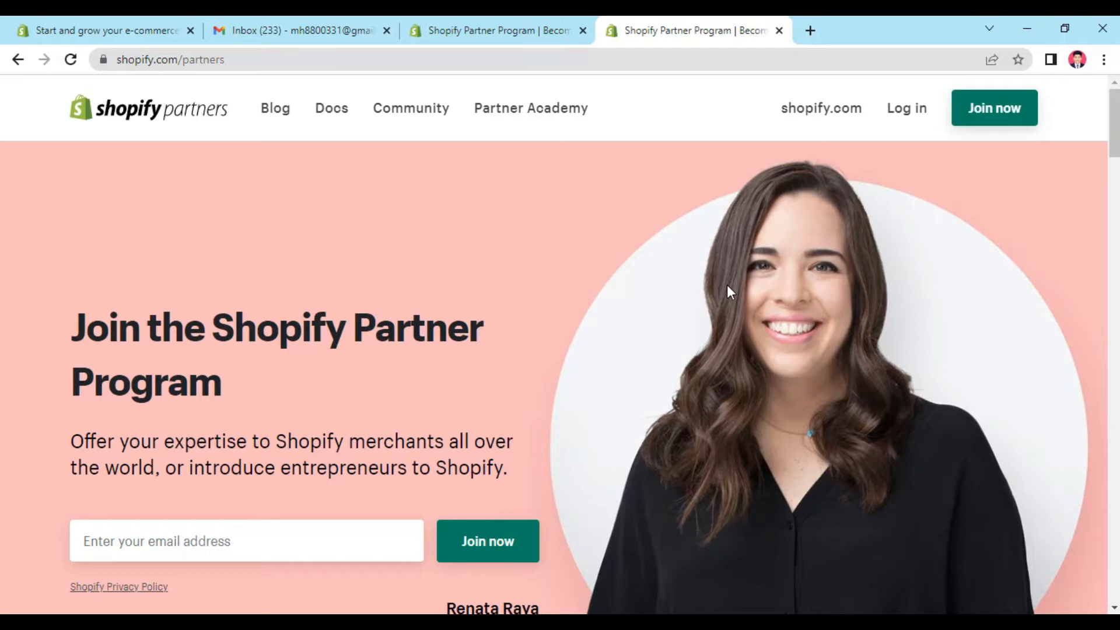
Step: Open the Shopify Partner sign-up form and fill in the email with the account address copied from Gmail
{"action": "left_click", "coordinate": [1001, 122]}
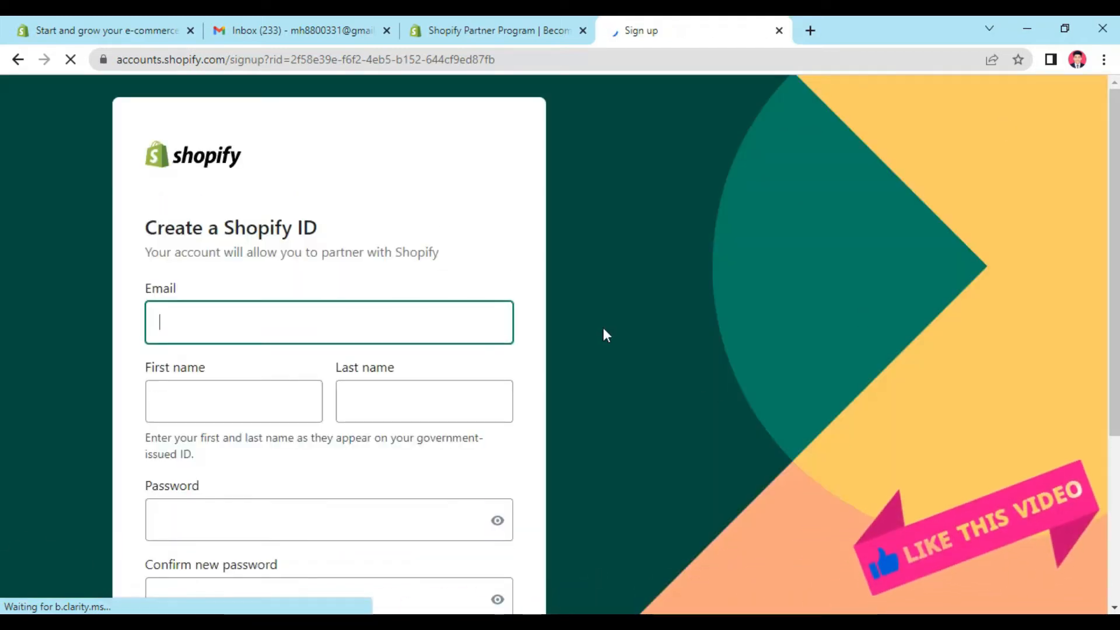
{"action": "scroll", "coordinate": [559, 288], "scroll_direction": "down", "scroll_amount": 1}
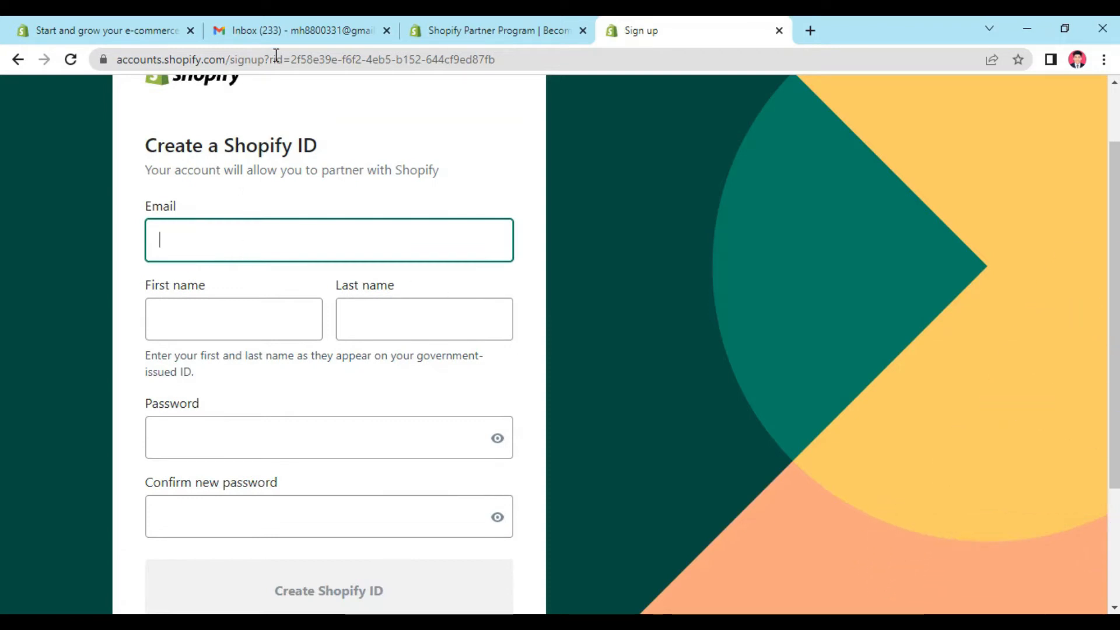
{"action": "left_click", "coordinate": [278, 32]}
{"action": "left_click", "coordinate": [1093, 101]}
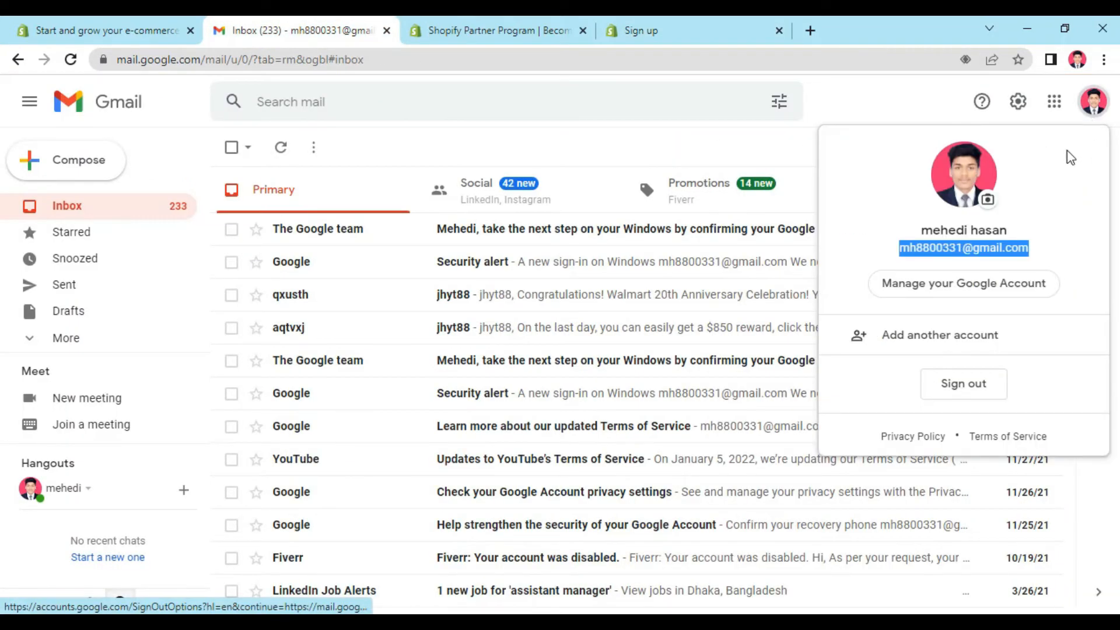
{"action": "left_click", "coordinate": [643, 29]}
{"action": "key", "text": "ctrl+v"}
Step: Enter the account holder's first and last name in the Shopify ID form
{"action": "left_click", "coordinate": [227, 309]}
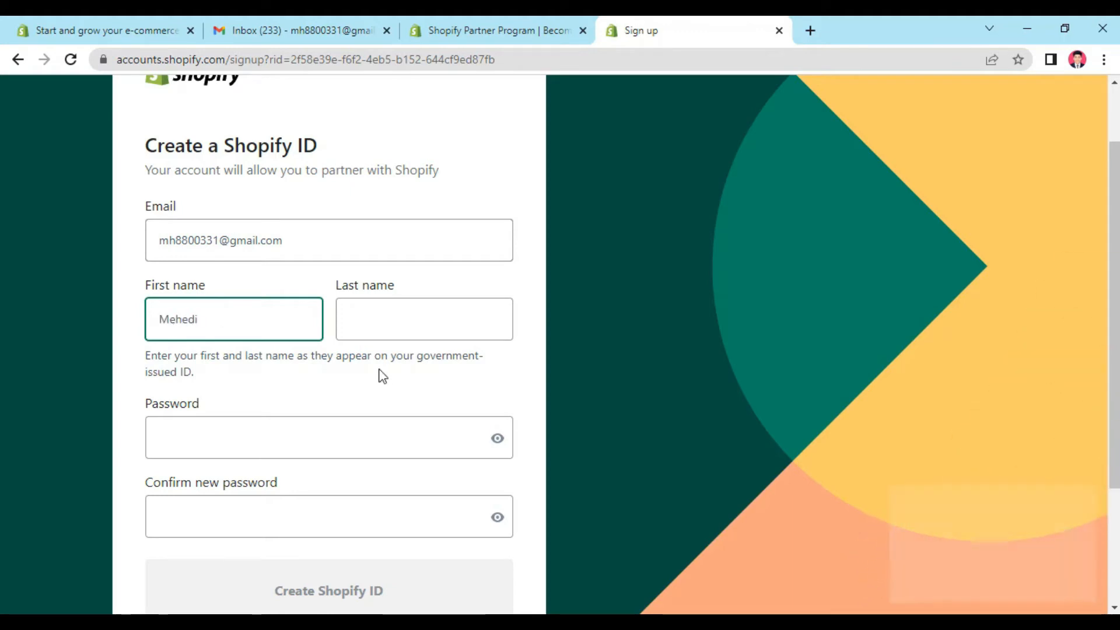
{"action": "left_click", "coordinate": [401, 307]}
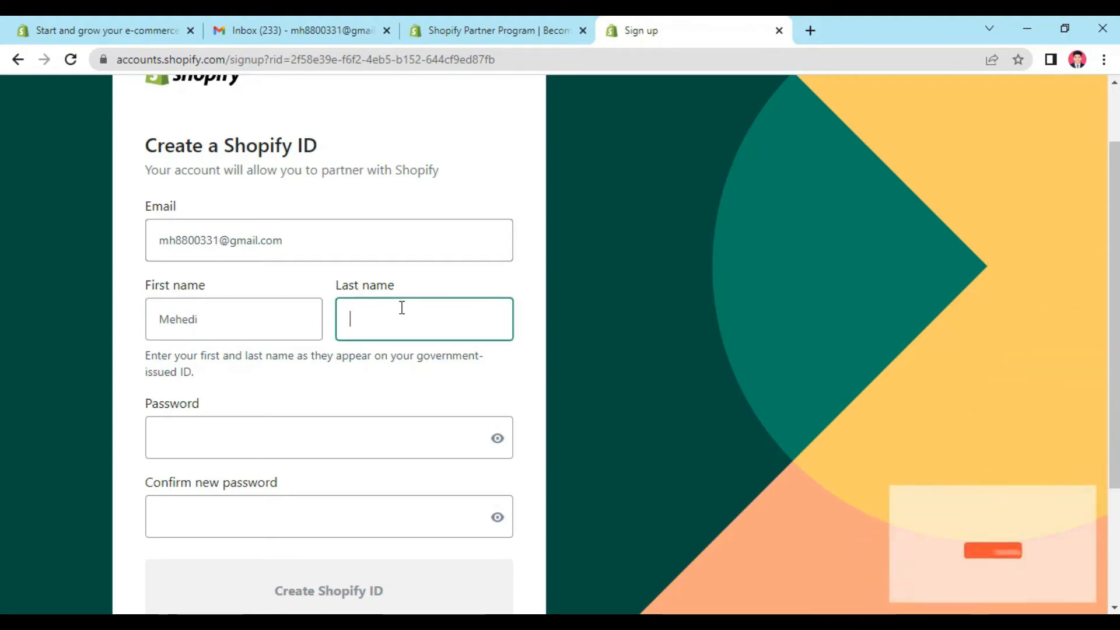
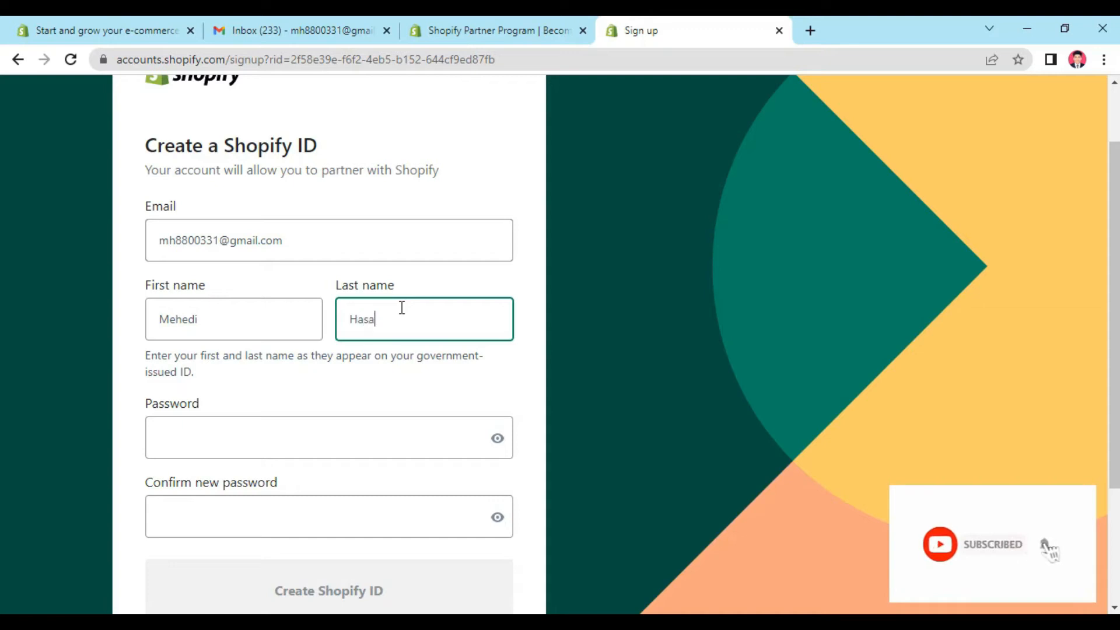
Step: Enter and confirm the account password, and submit the form to create the Shopify ID
{"action": "scroll", "coordinate": [398, 305], "scroll_direction": "down", "scroll_amount": 3}
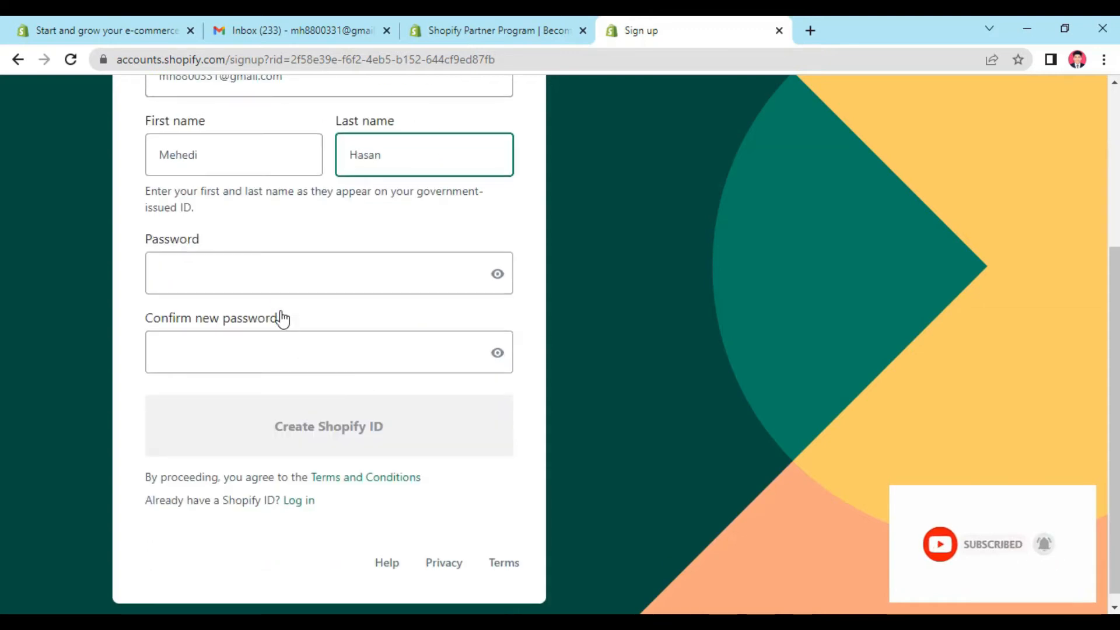
{"action": "left_click", "coordinate": [277, 281]}
{"action": "type", "text": "•••••"}
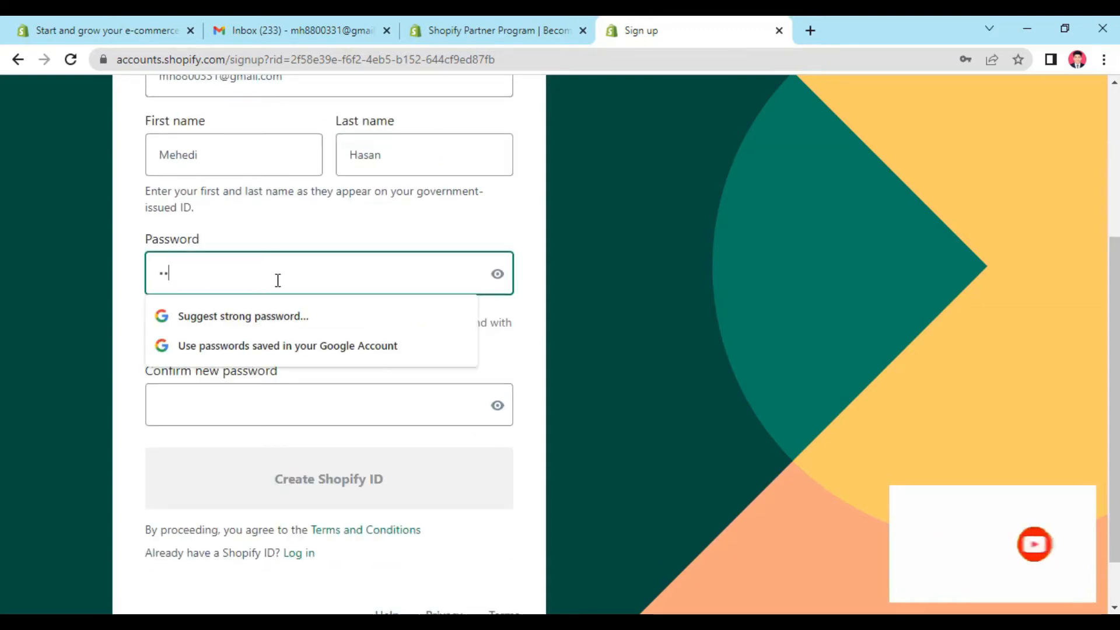
{"action": "type", "text": "••••••"}
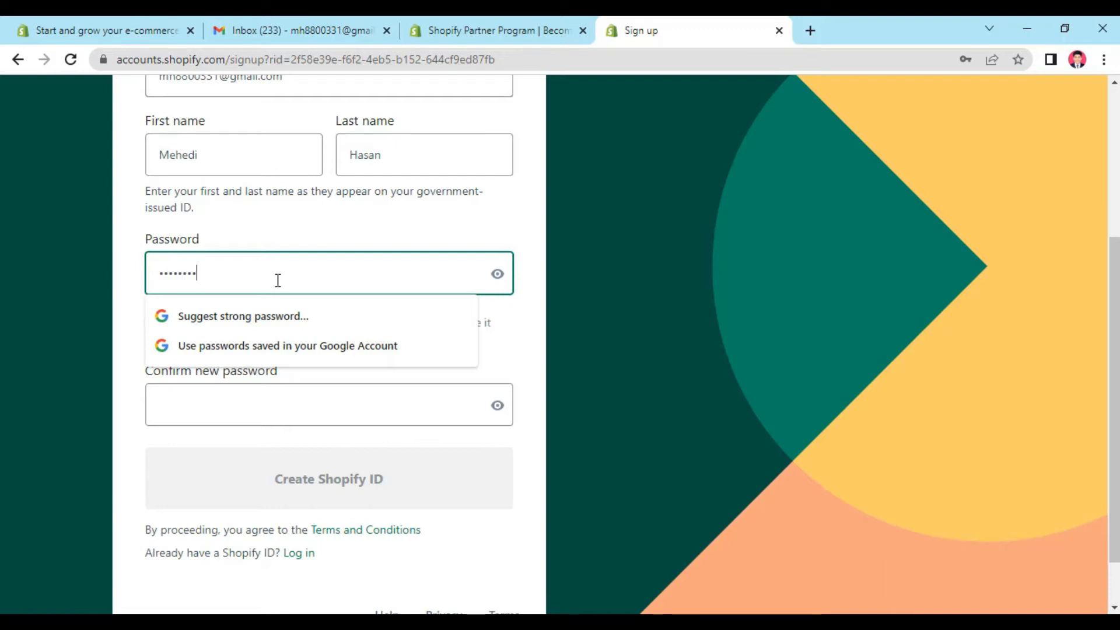
{"action": "left_click", "coordinate": [250, 383]}
{"action": "type", "text": "••"}
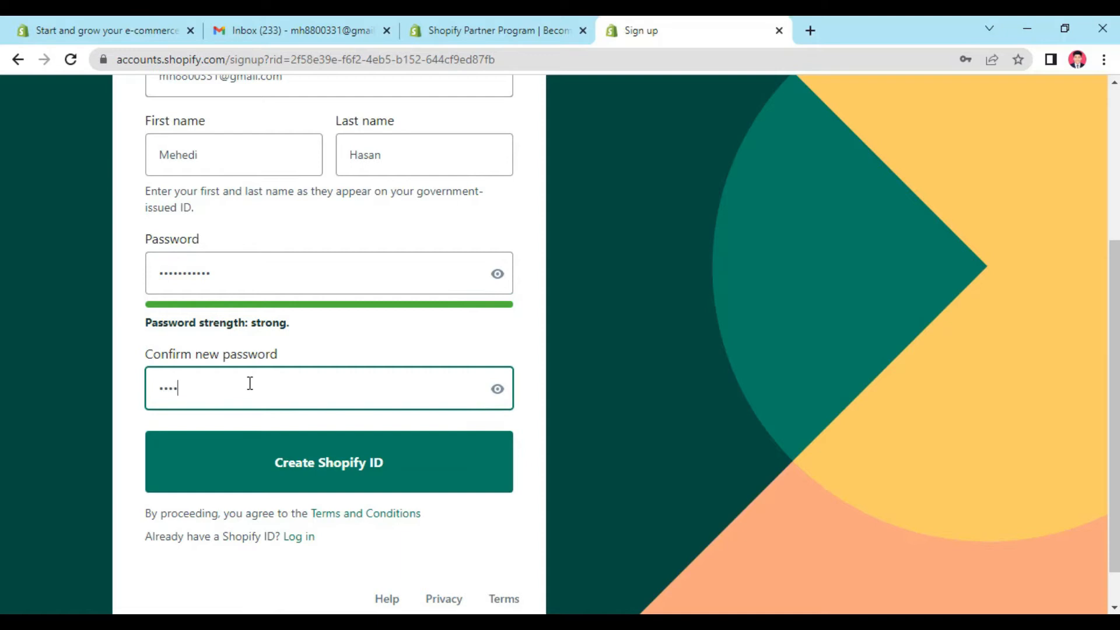
{"action": "type", "text": "•••••••••"}
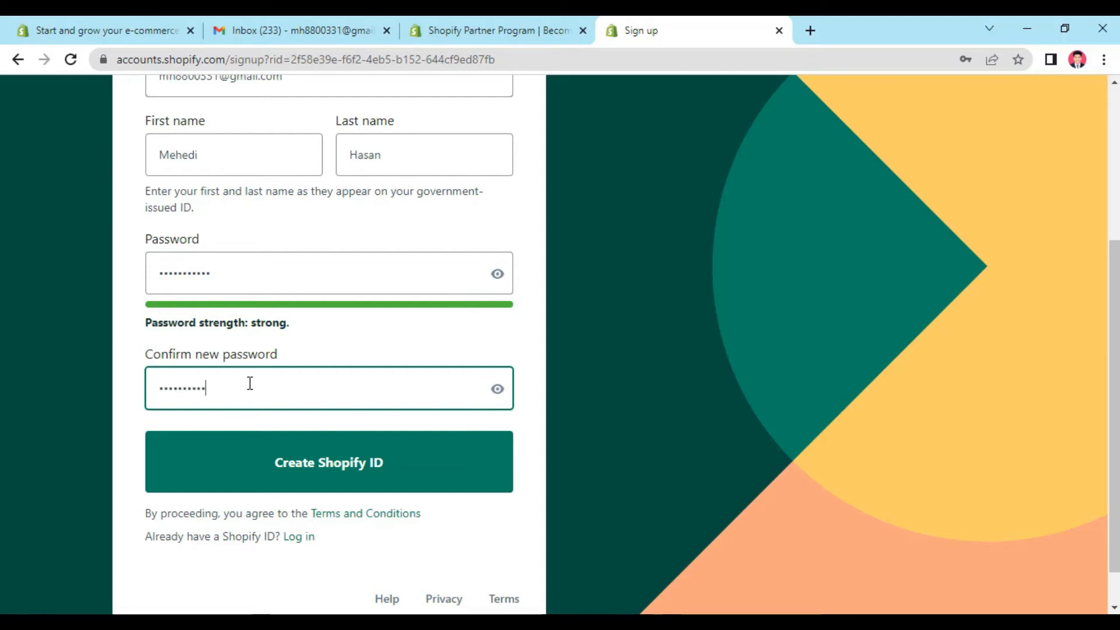
{"action": "left_click", "coordinate": [349, 471]}
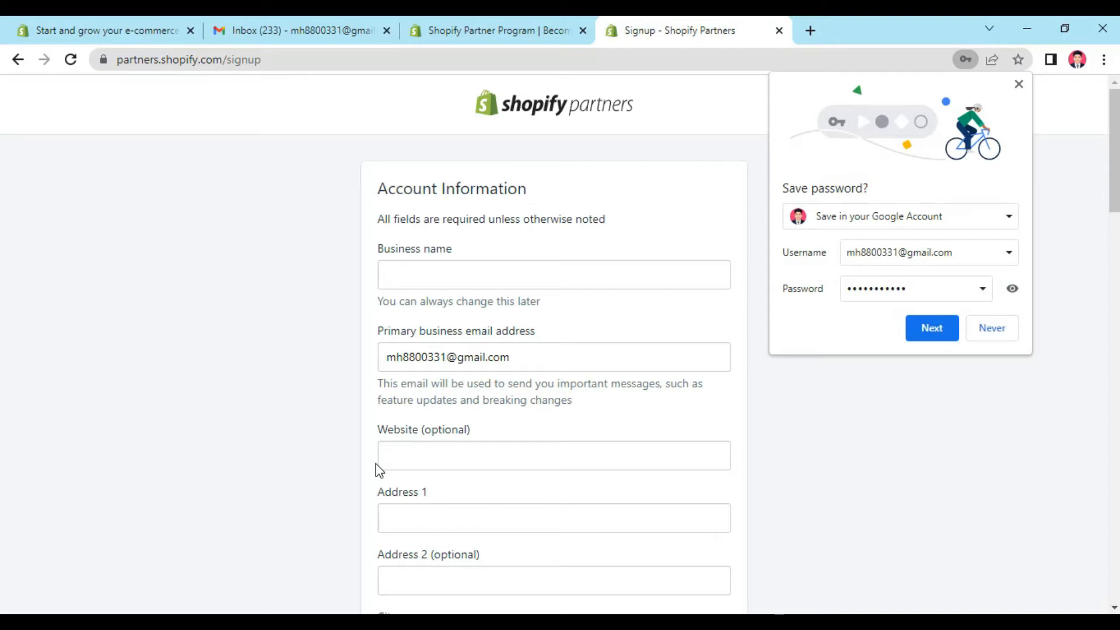
Step: Proceed with the browser's offer to save the password and close the Google Account prompt
{"action": "left_click", "coordinate": [929, 337]}
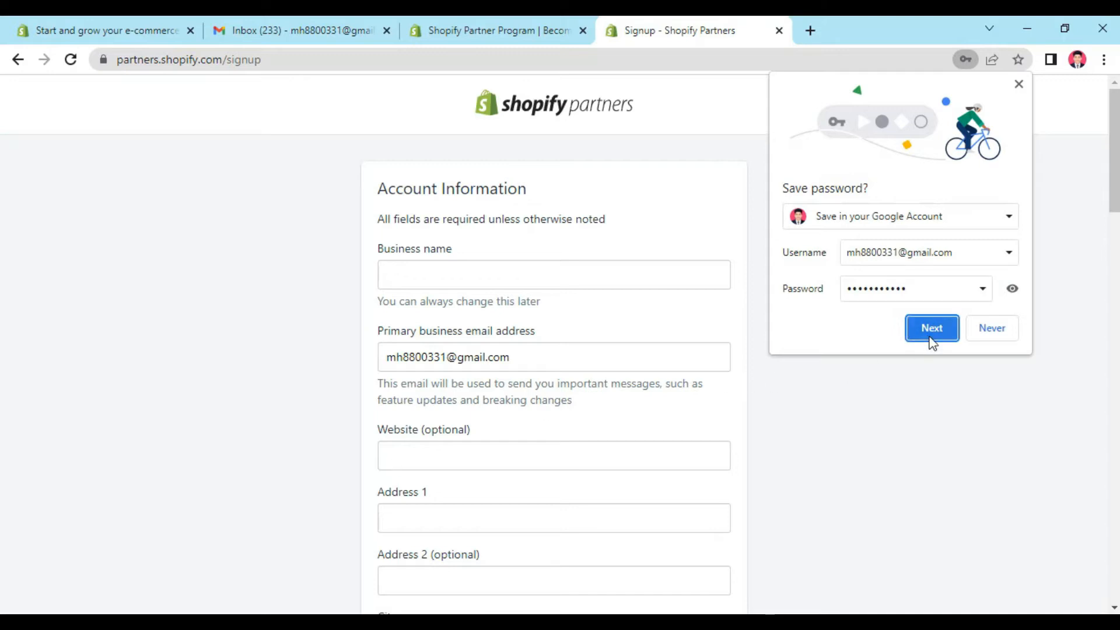
{"action": "left_click", "coordinate": [769, 84]}
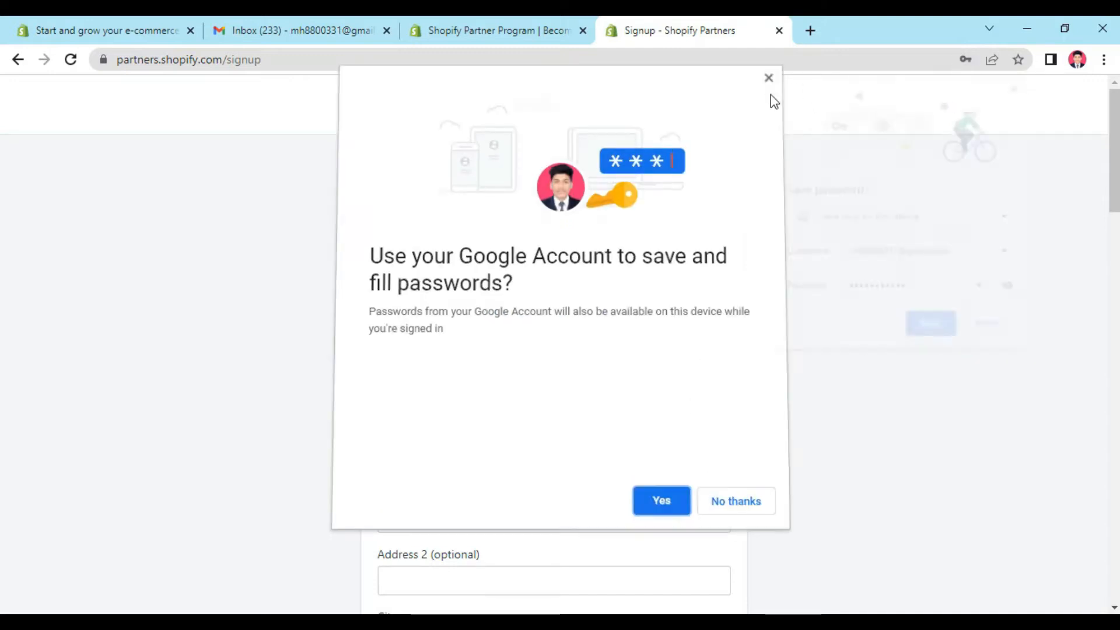
{"action": "left_click", "coordinate": [934, 328]}
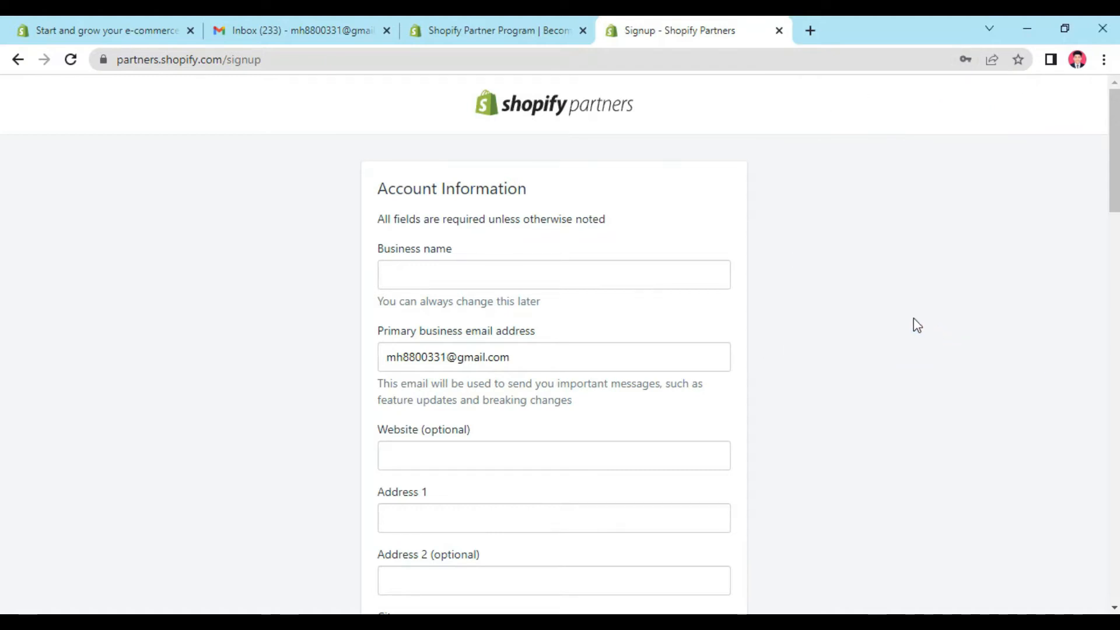
Step: Enter MH Fashion Shop as the business name in the account information
{"action": "left_click", "coordinate": [595, 274]}
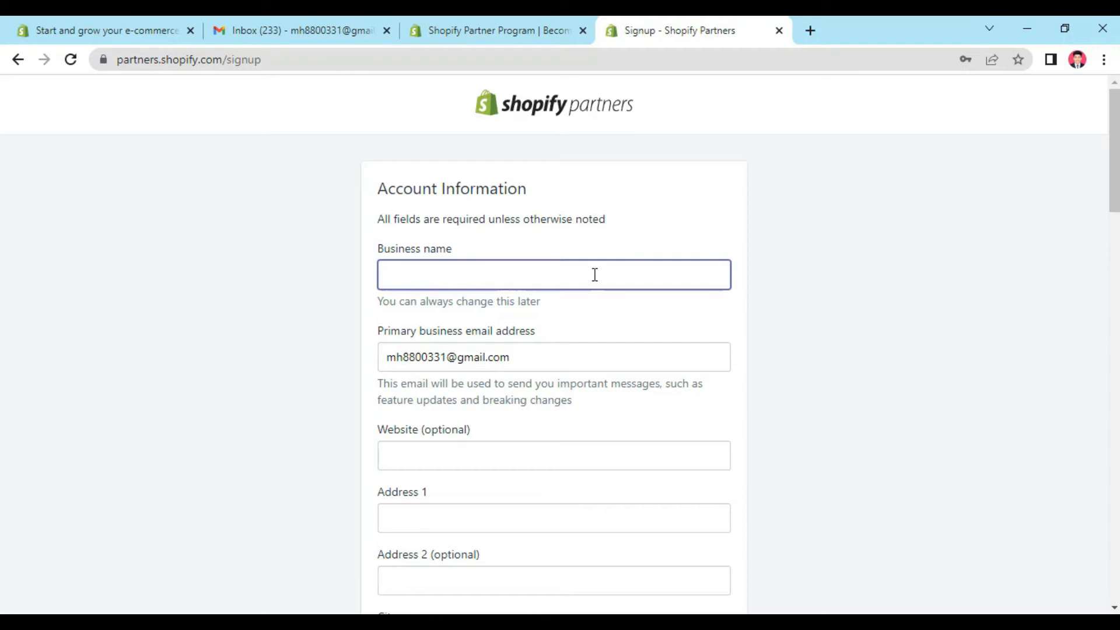
{"action": "type", "text": "MH "}
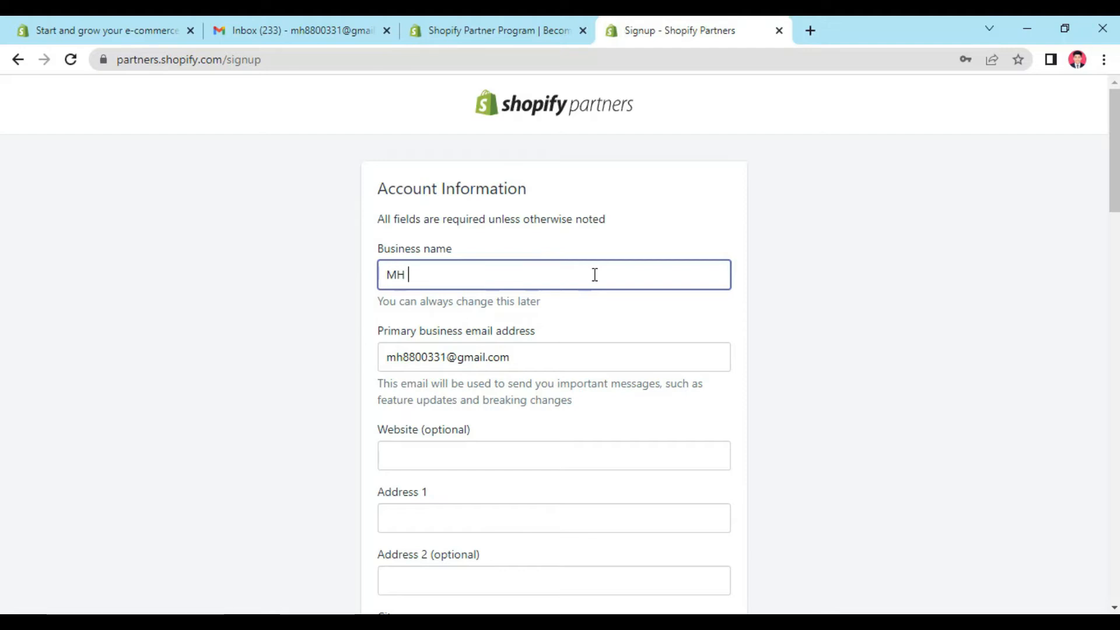
{"action": "type", "text": "Fashion Shop"}
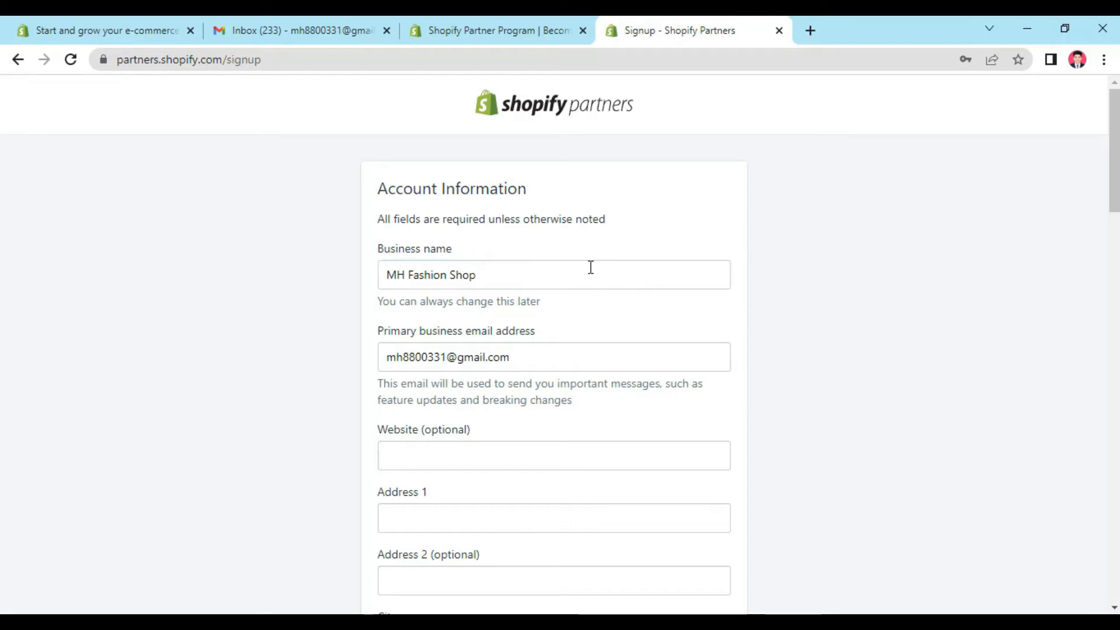
Step: Leave the optional website blank and enter the business's street address in Address 1
{"action": "scroll", "coordinate": [601, 272], "scroll_direction": "down", "scroll_amount": 3}
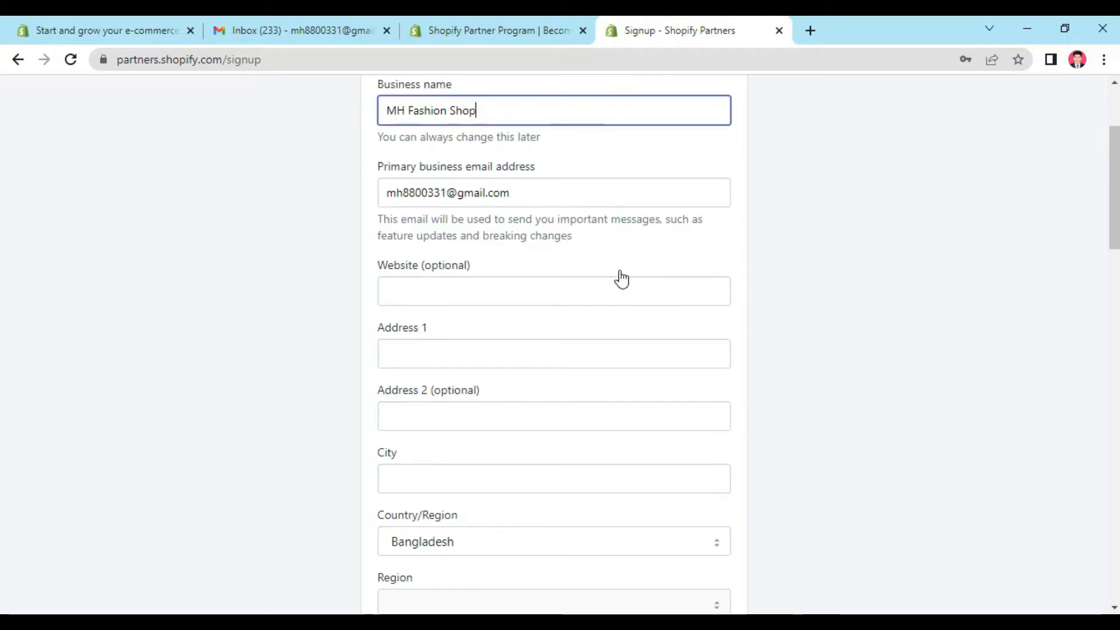
{"action": "left_click", "coordinate": [486, 288]}
{"action": "left_click", "coordinate": [920, 310]}
{"action": "left_click", "coordinate": [558, 294]}
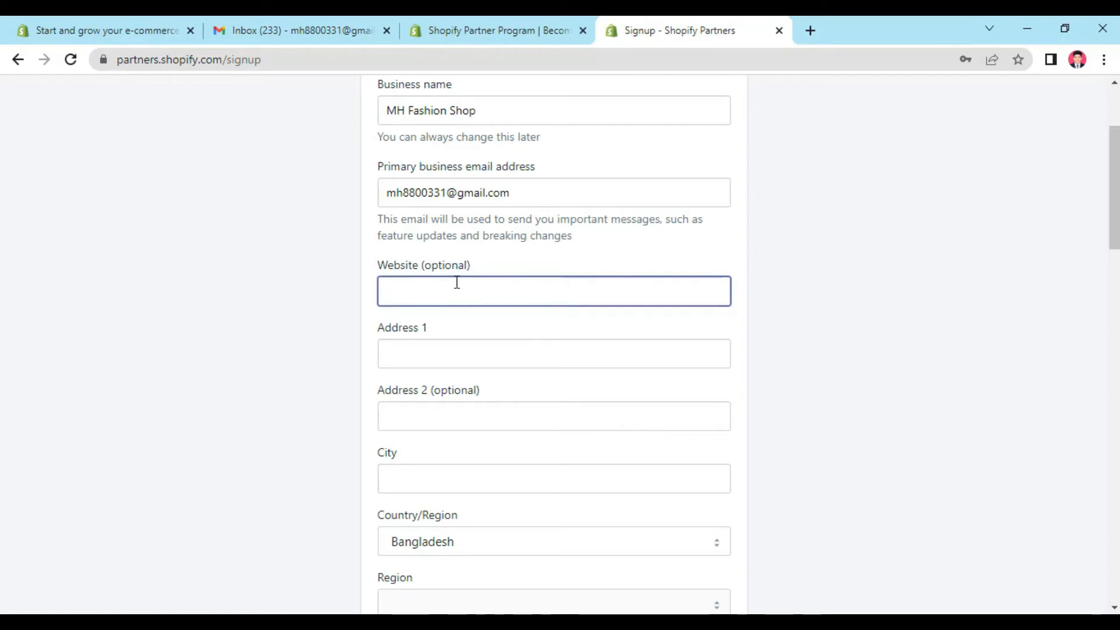
{"action": "left_click", "coordinate": [484, 356]}
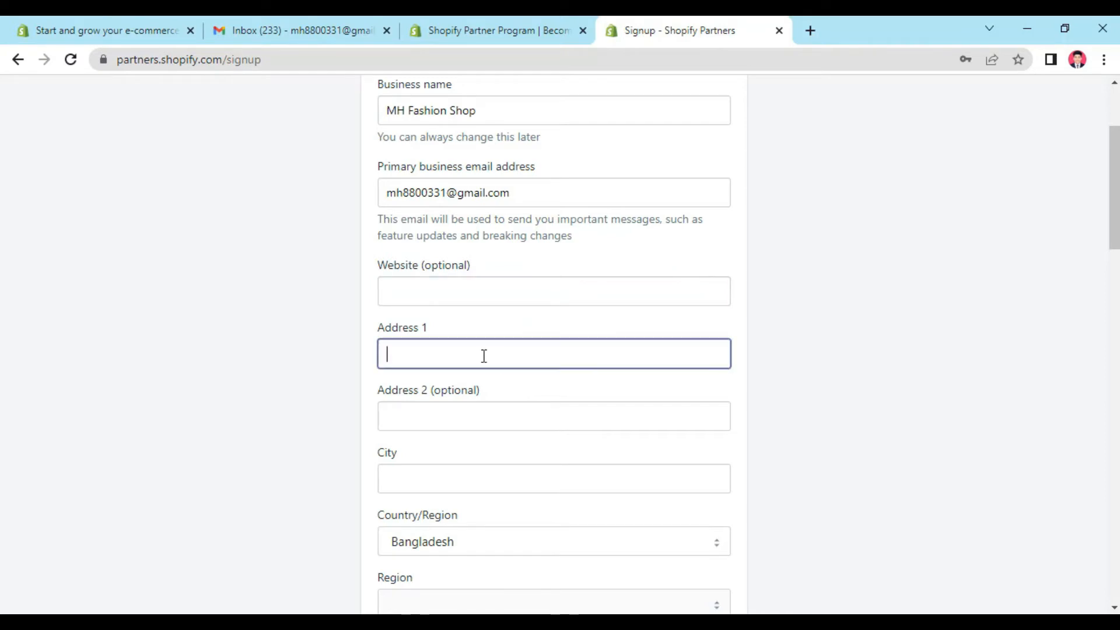
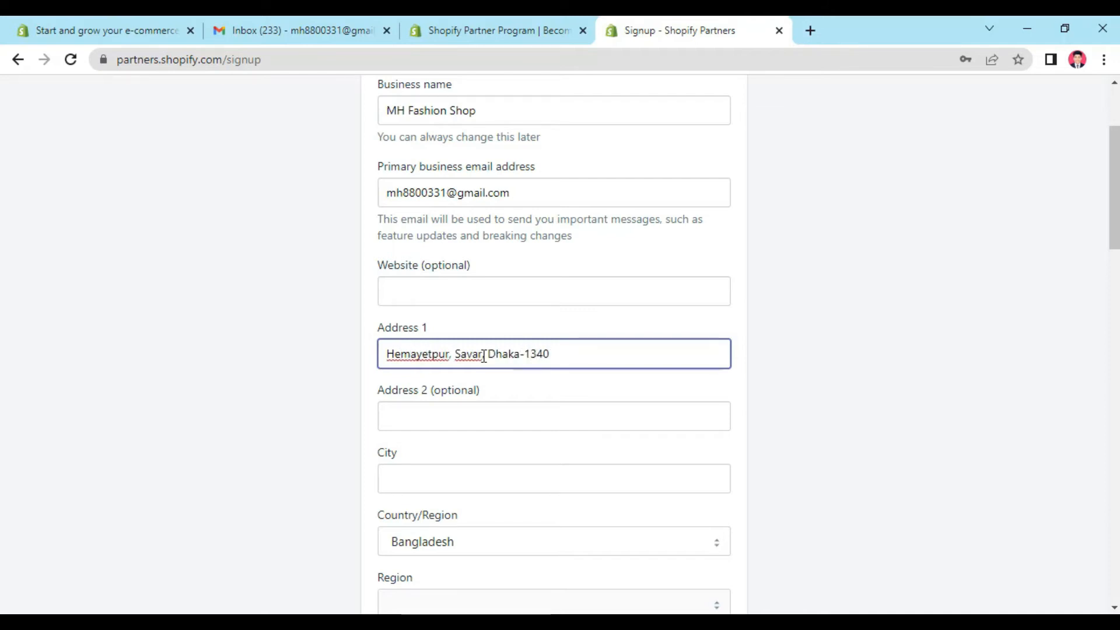
Step: Leave Address 2 blank and fill in the business's city and ZIP / postal code
{"action": "scroll", "coordinate": [484, 365], "scroll_direction": "down", "scroll_amount": 1}
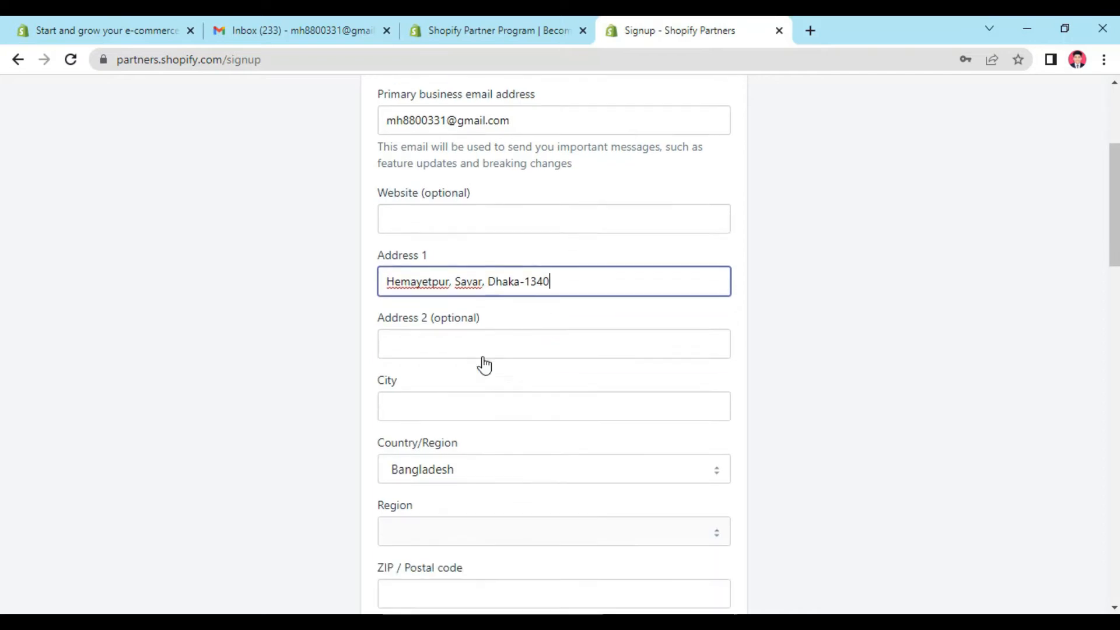
{"action": "left_click", "coordinate": [428, 331]}
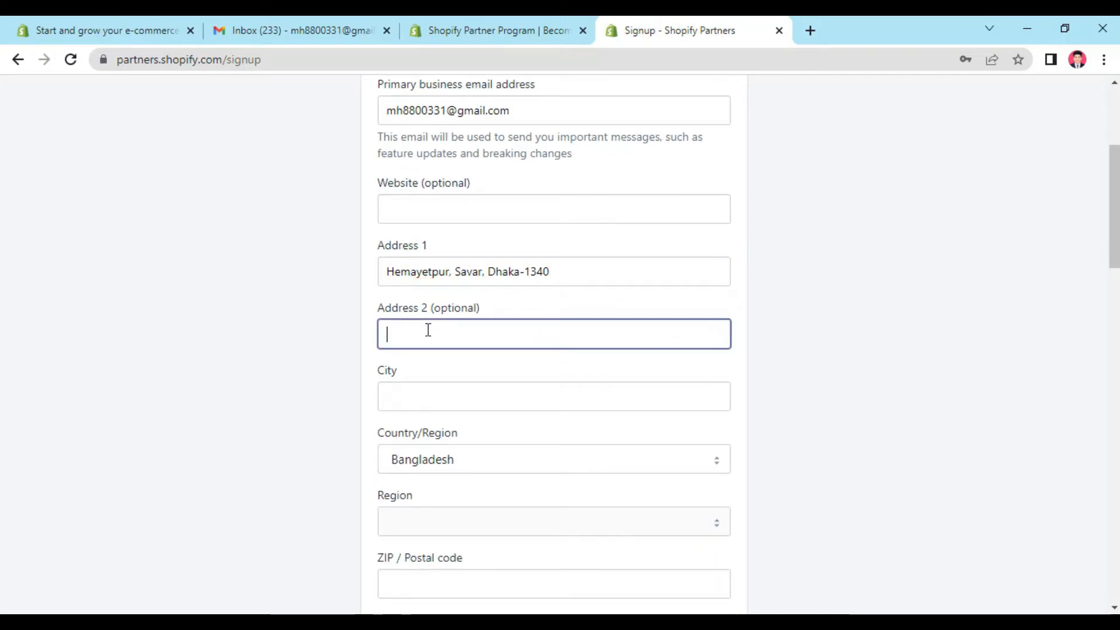
{"action": "scroll", "coordinate": [428, 331], "scroll_direction": "down", "scroll_amount": 1}
{"action": "left_click", "coordinate": [442, 316]}
{"action": "type", "text": "Dhaka"}
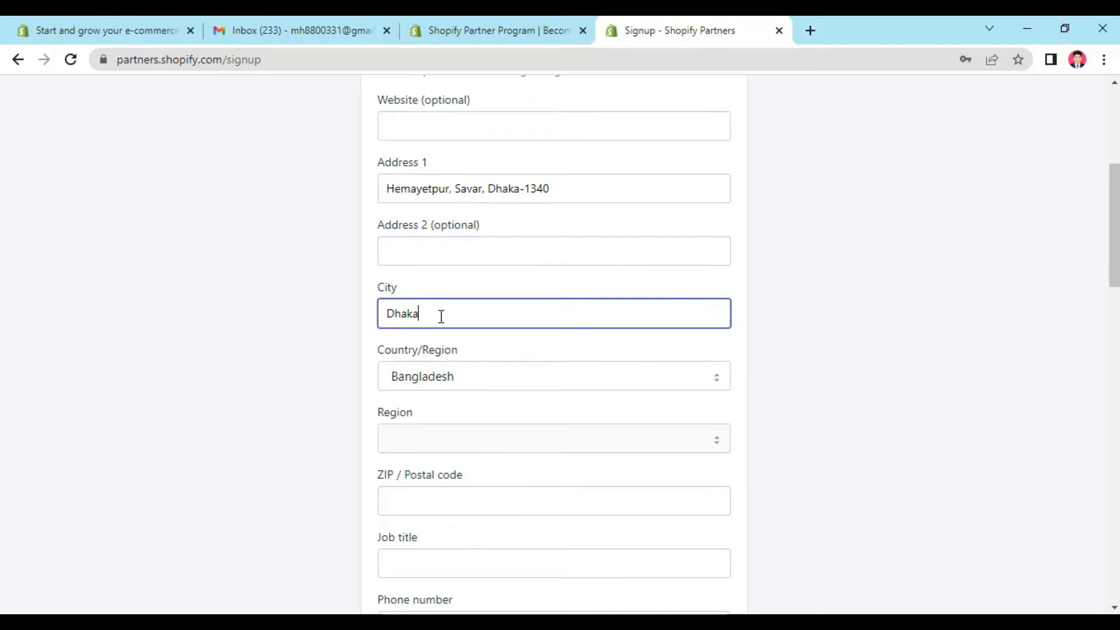
{"action": "scroll", "coordinate": [438, 315], "scroll_direction": "down", "scroll_amount": 1}
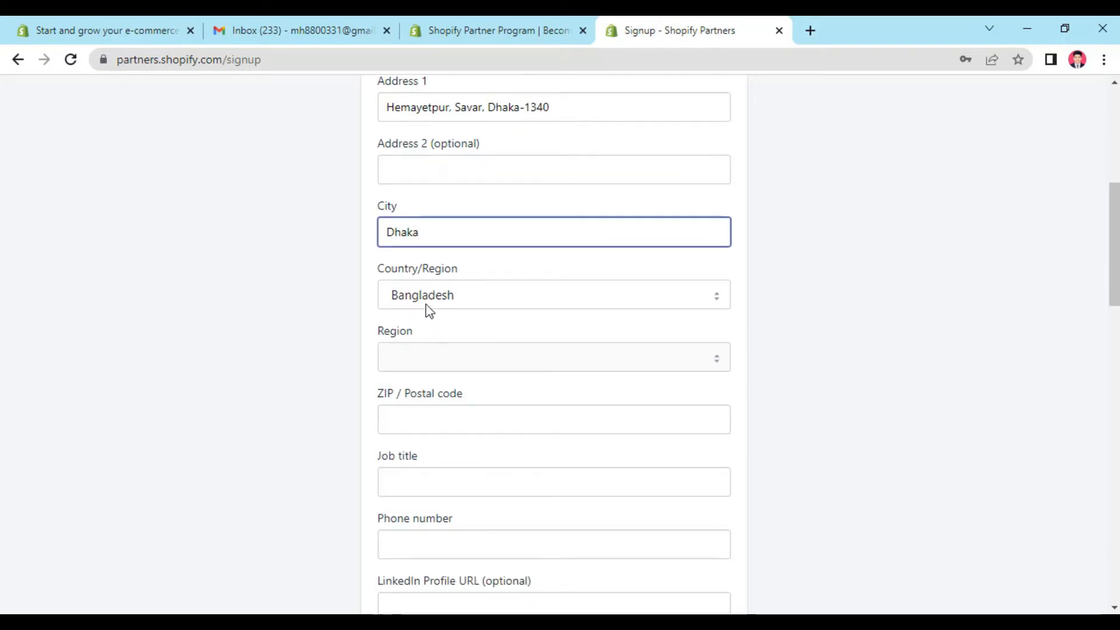
{"action": "scroll", "coordinate": [484, 309], "scroll_direction": "down", "scroll_amount": 1}
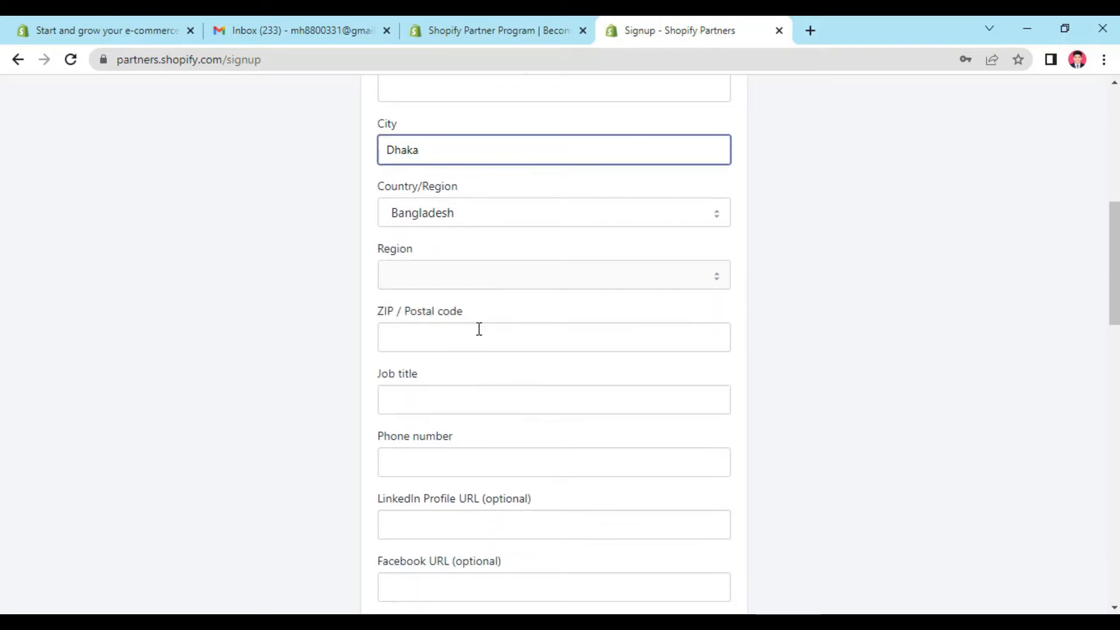
{"action": "left_click", "coordinate": [467, 346]}
{"action": "type", "text": "1340"}
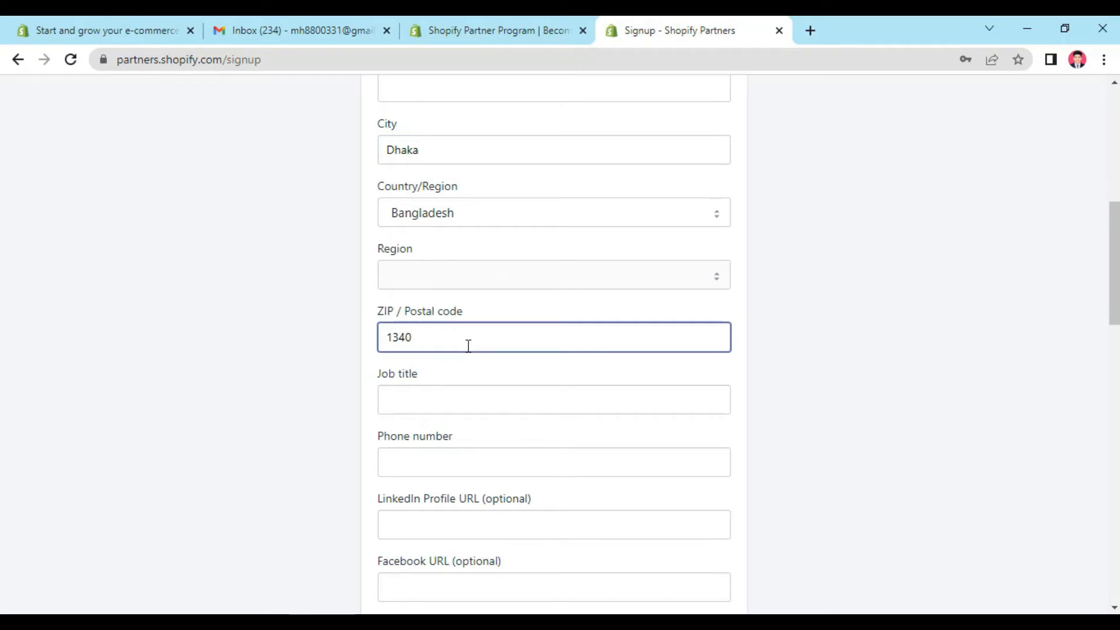
Step: Enter Manager as the job title in the account information
{"action": "scroll", "coordinate": [468, 346], "scroll_direction": "down", "scroll_amount": 1}
{"action": "left_click", "coordinate": [456, 319]}
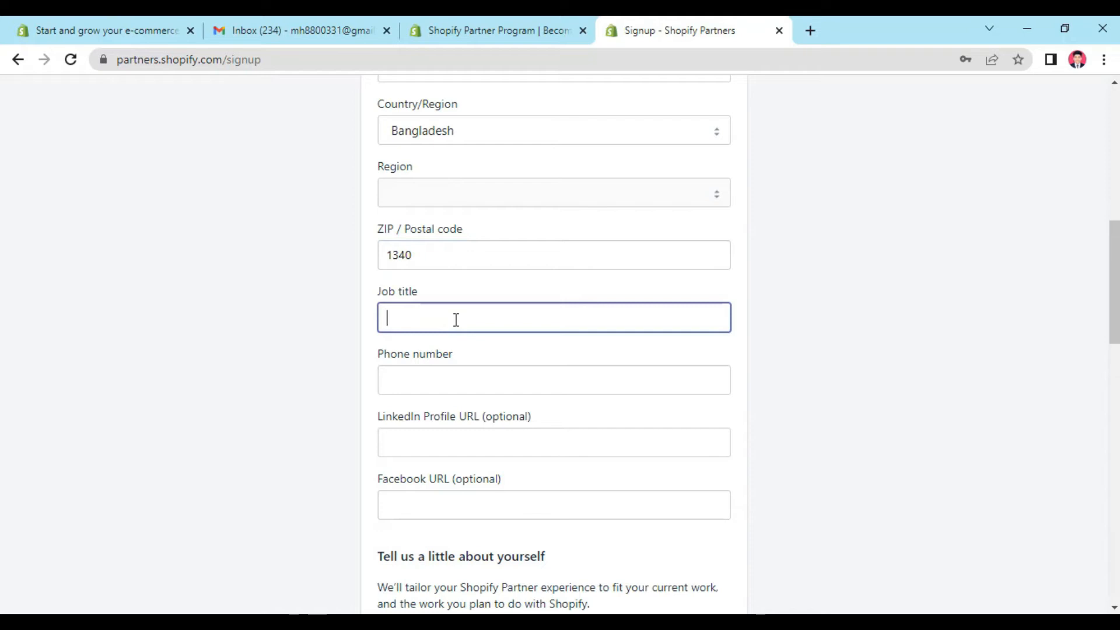
{"action": "type", "text": "Manager"}
Step: Enter the business's phone number in the account information
{"action": "scroll", "coordinate": [456, 320], "scroll_direction": "down", "scroll_amount": 1}
{"action": "left_click", "coordinate": [447, 299]}
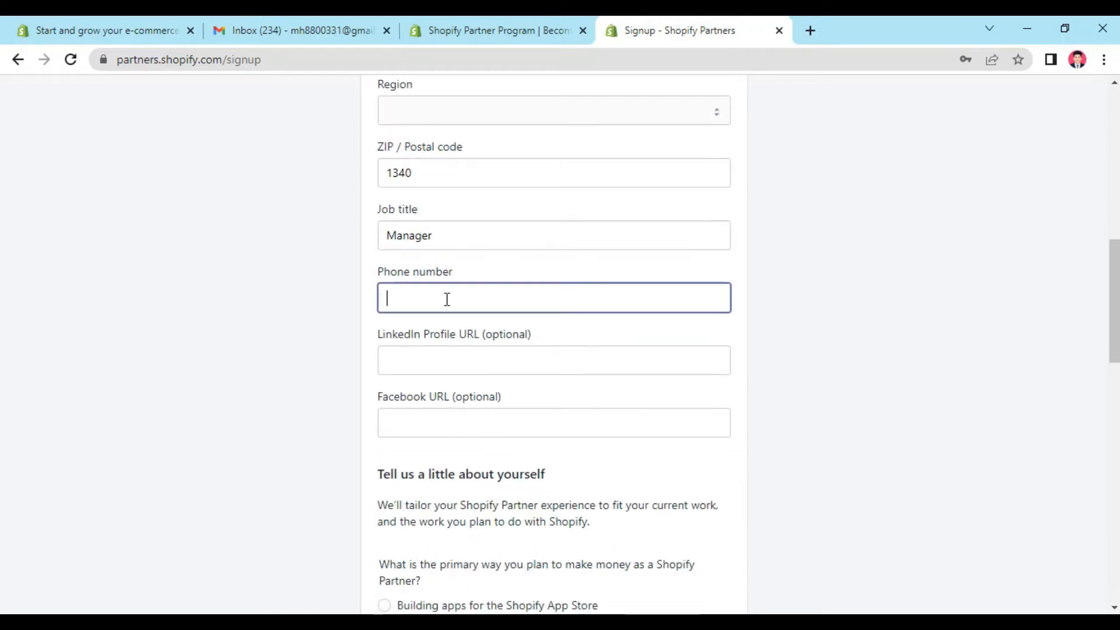
{"action": "type", "text": "+88017•"}
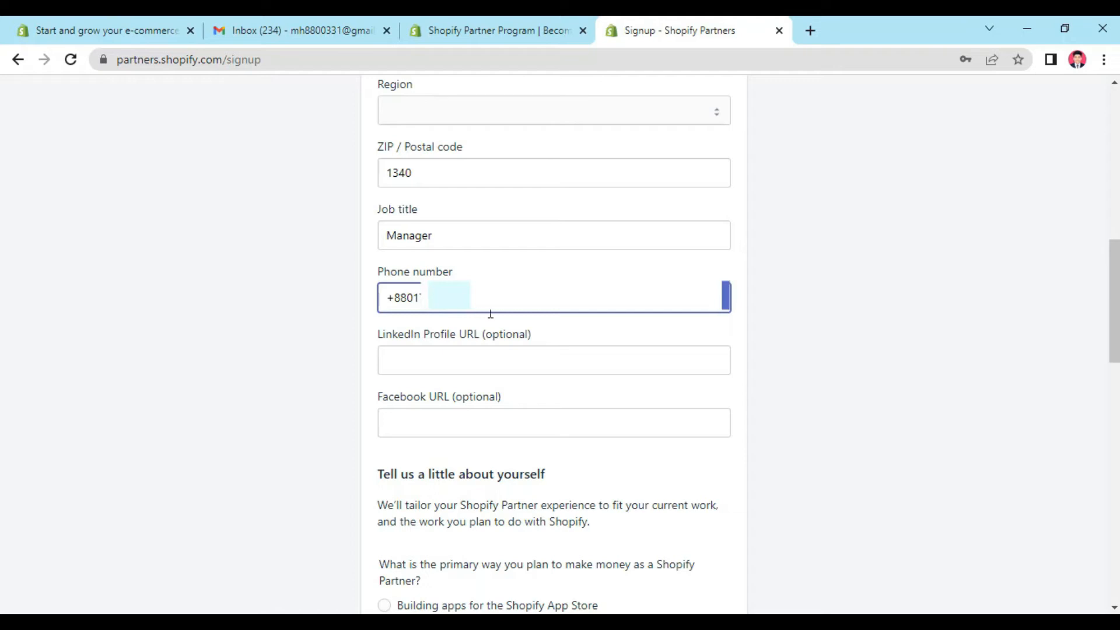
Step: Leave the LinkedIn and Facebook URLs blank and choose Building new Shopify stores for clients as the primary way to make money
{"action": "left_click", "coordinate": [502, 359]}
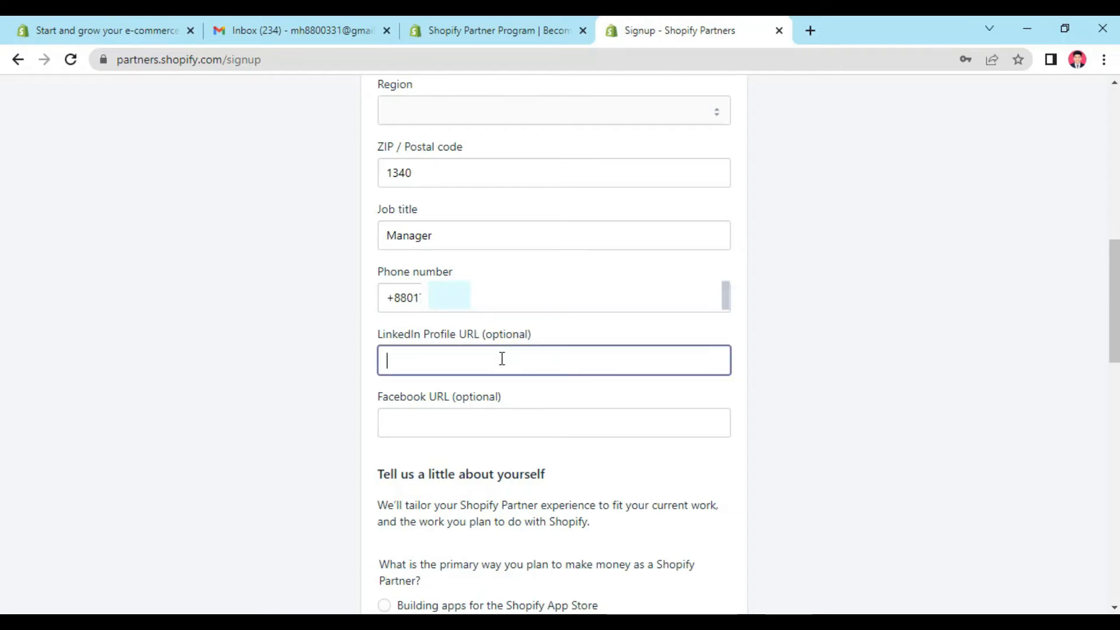
{"action": "scroll", "coordinate": [550, 351], "scroll_direction": "down", "scroll_amount": 2}
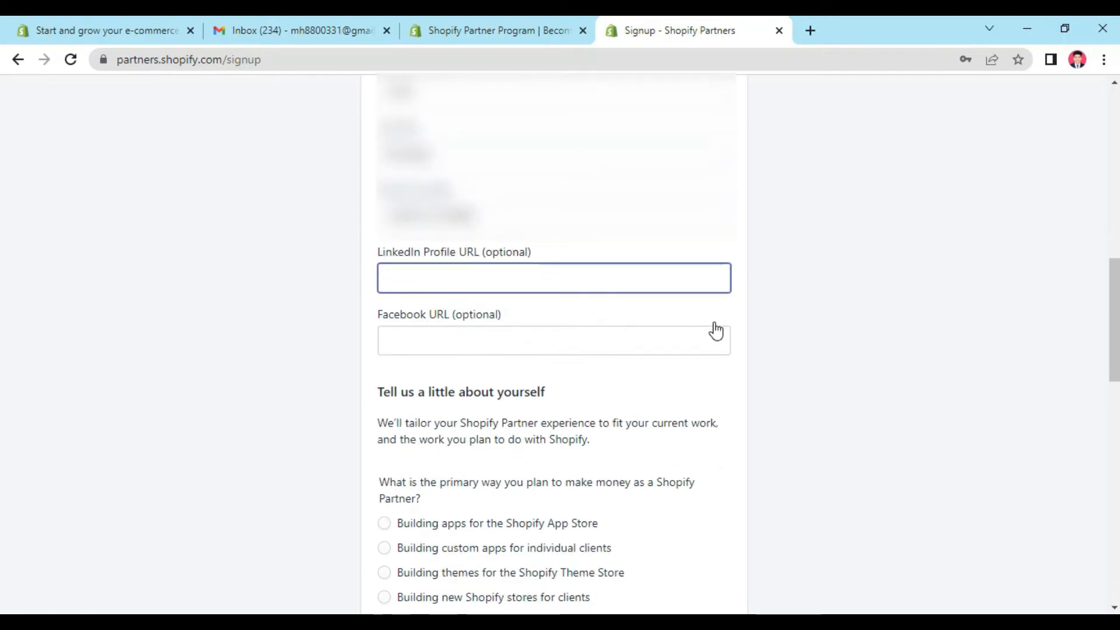
{"action": "scroll", "coordinate": [714, 333], "scroll_direction": "down", "scroll_amount": 3}
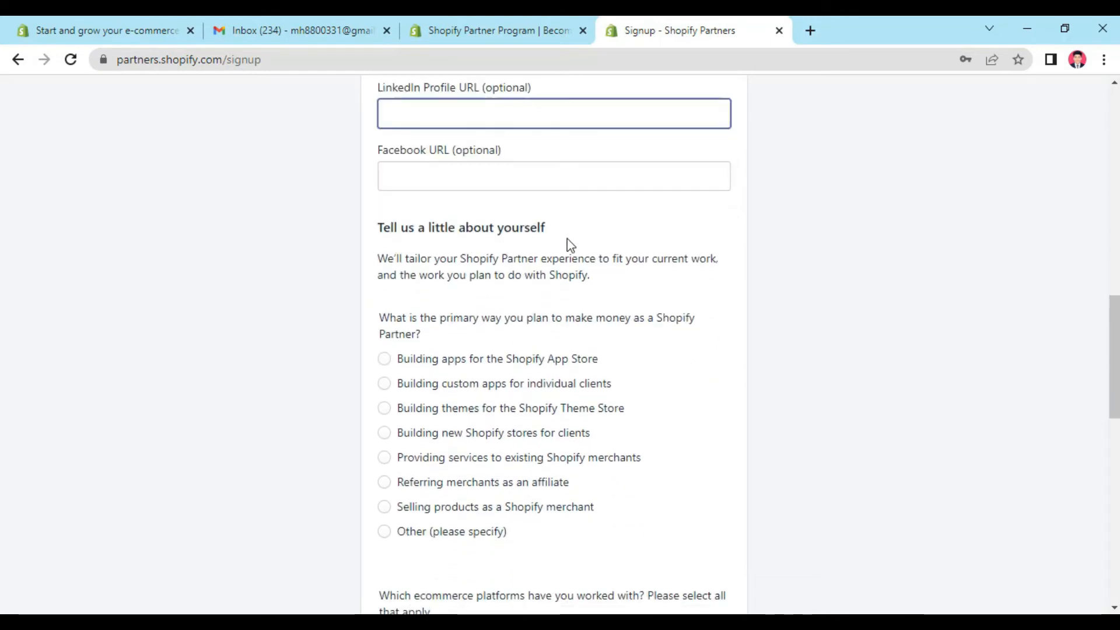
{"action": "scroll", "coordinate": [575, 240], "scroll_direction": "down", "scroll_amount": 1}
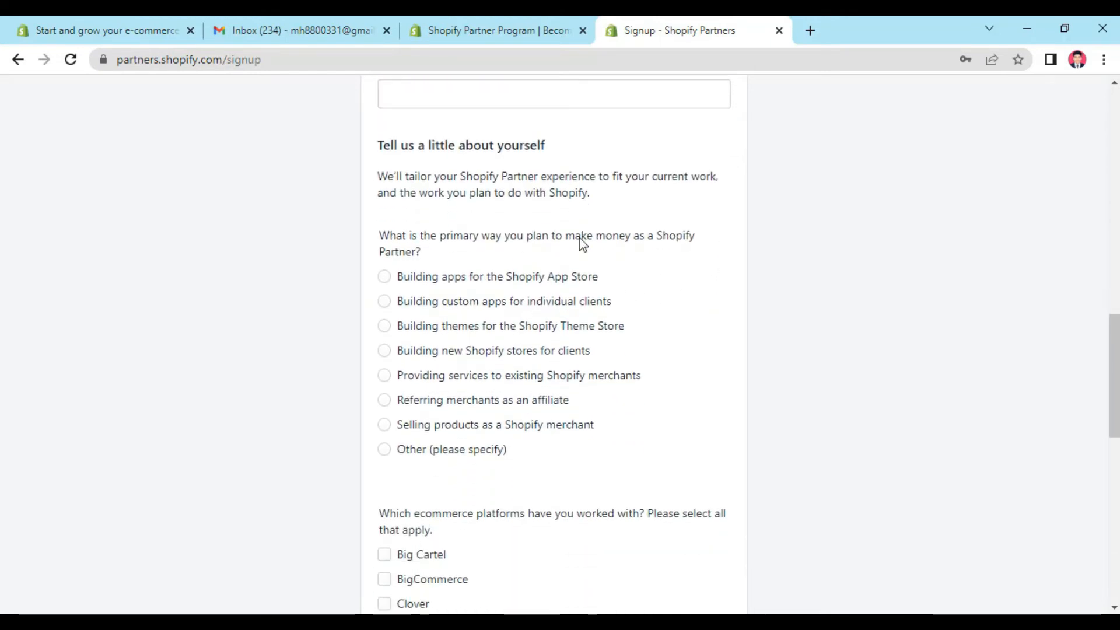
{"action": "left_click", "coordinate": [384, 350]}
Step: Answer No to currently working with a client and mark that you are not working with any ecommerce platforms
{"action": "scroll", "coordinate": [570, 364], "scroll_direction": "down", "scroll_amount": 3}
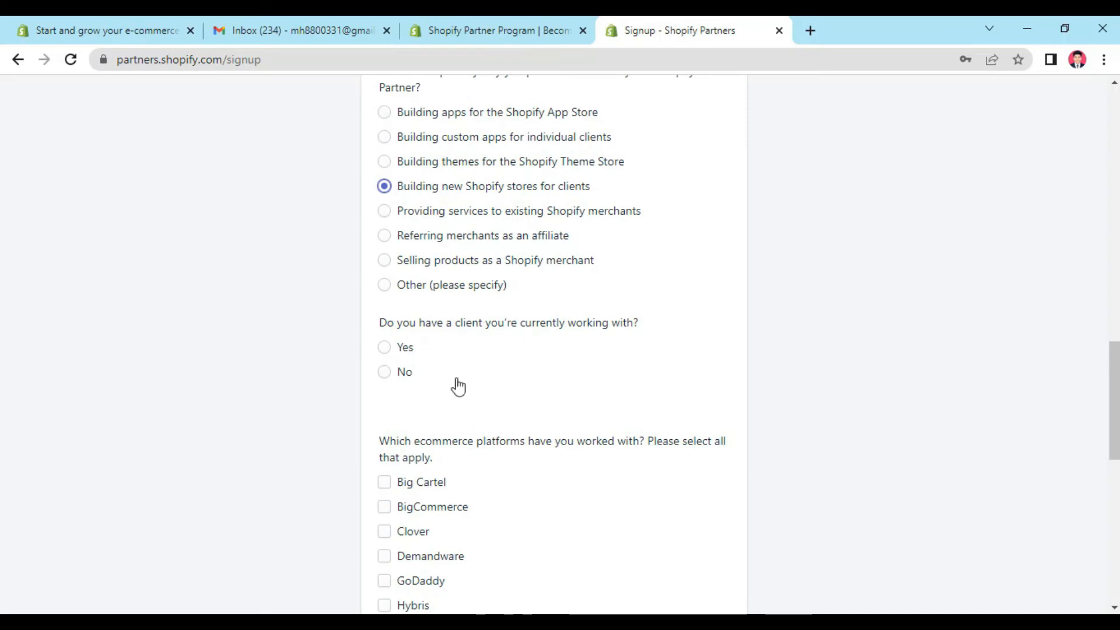
{"action": "left_click", "coordinate": [387, 377]}
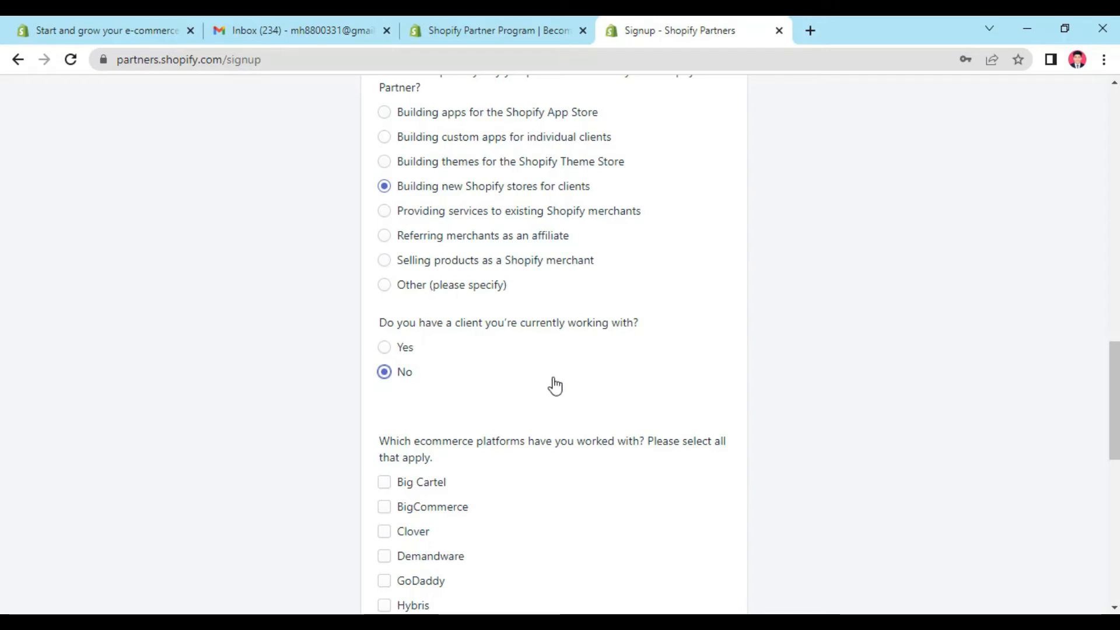
{"action": "scroll", "coordinate": [519, 373], "scroll_direction": "down", "scroll_amount": 2}
{"action": "scroll", "coordinate": [530, 360], "scroll_direction": "down", "scroll_amount": 2}
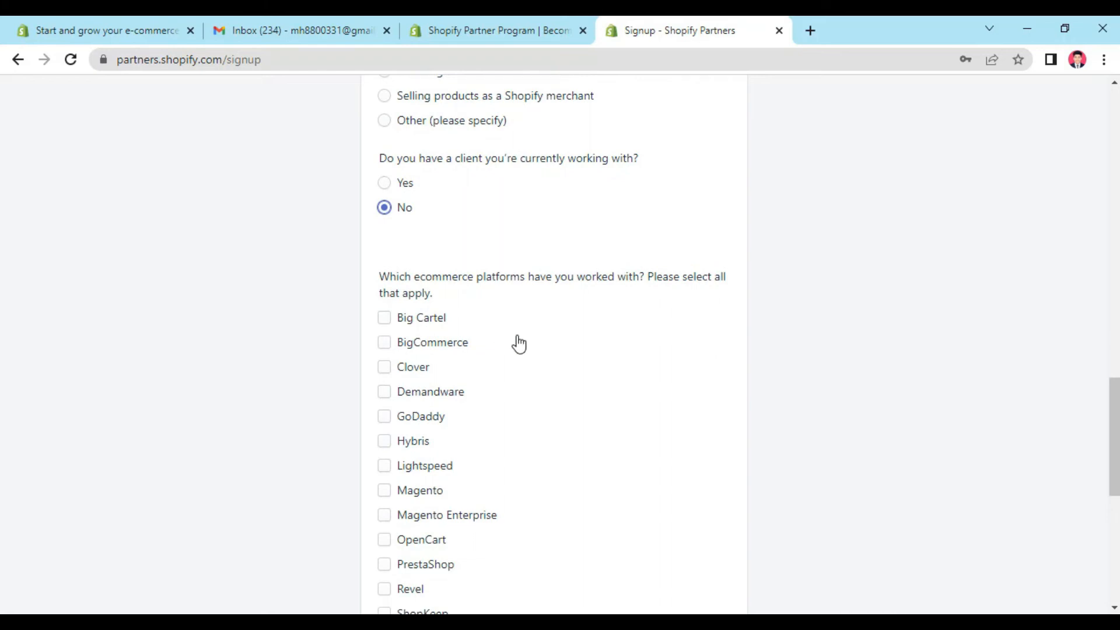
{"action": "scroll", "coordinate": [519, 344], "scroll_direction": "down", "scroll_amount": 3}
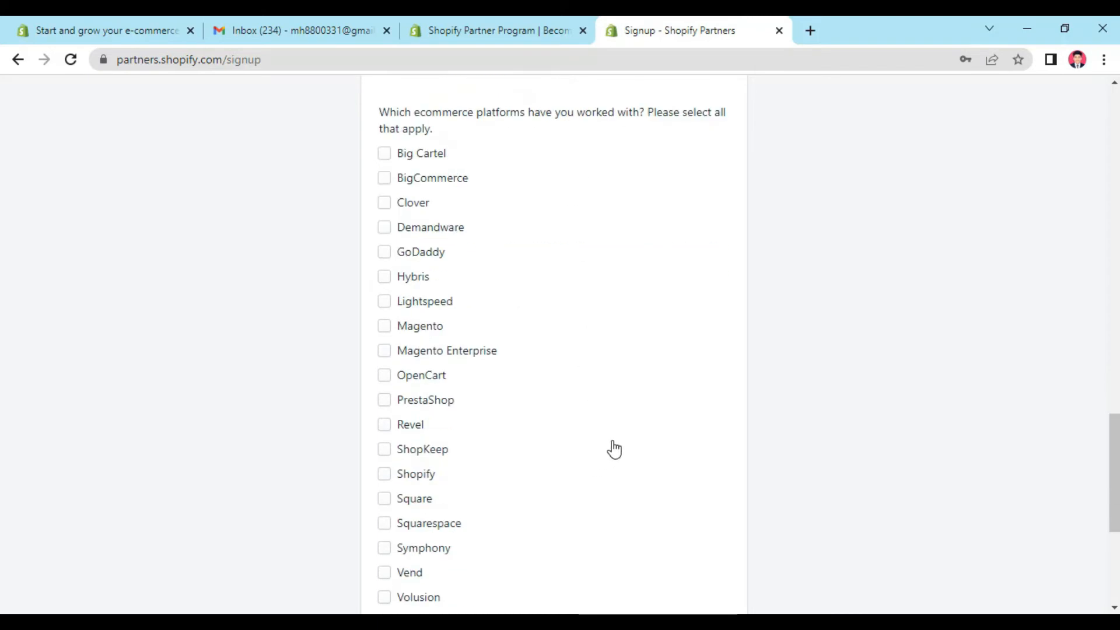
{"action": "scroll", "coordinate": [614, 449], "scroll_direction": "down", "scroll_amount": 3}
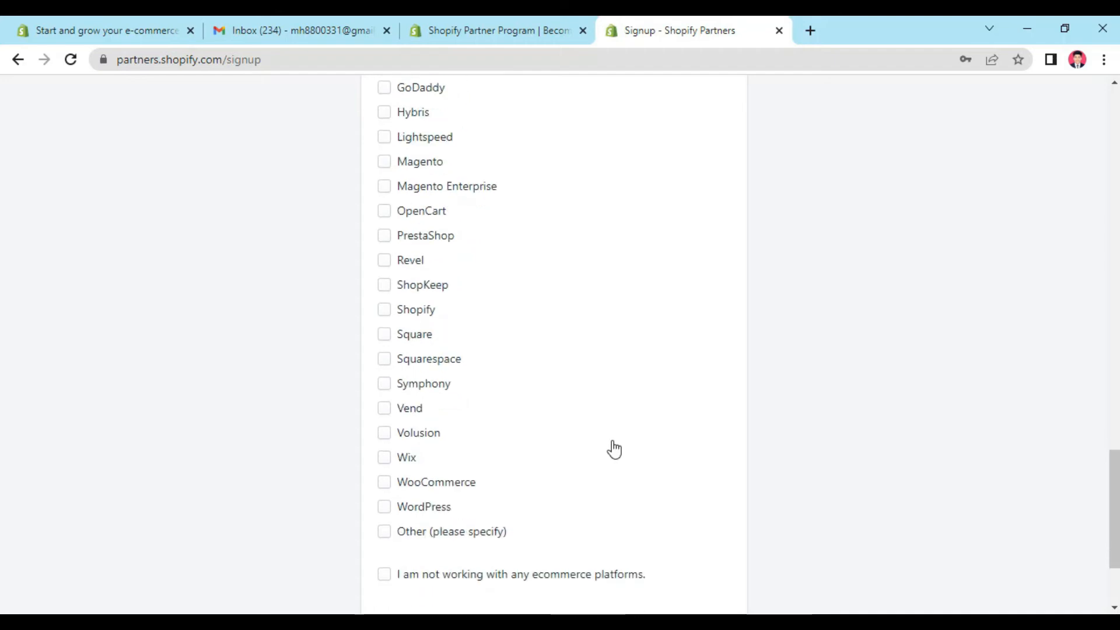
{"action": "scroll", "coordinate": [614, 449], "scroll_direction": "down", "scroll_amount": 1}
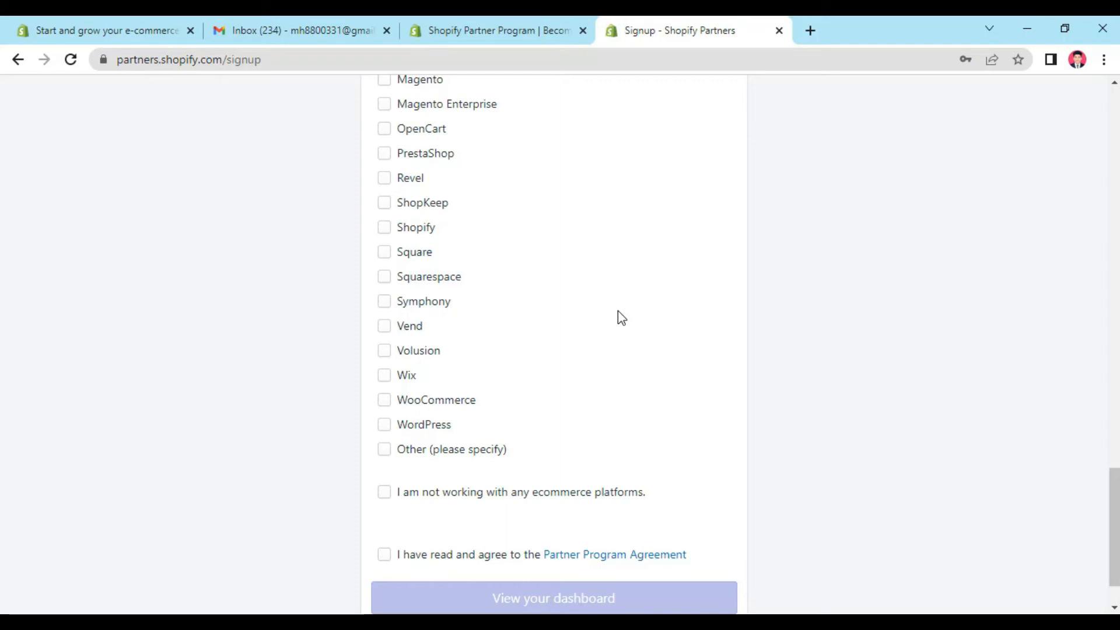
{"action": "left_click", "coordinate": [386, 495]}
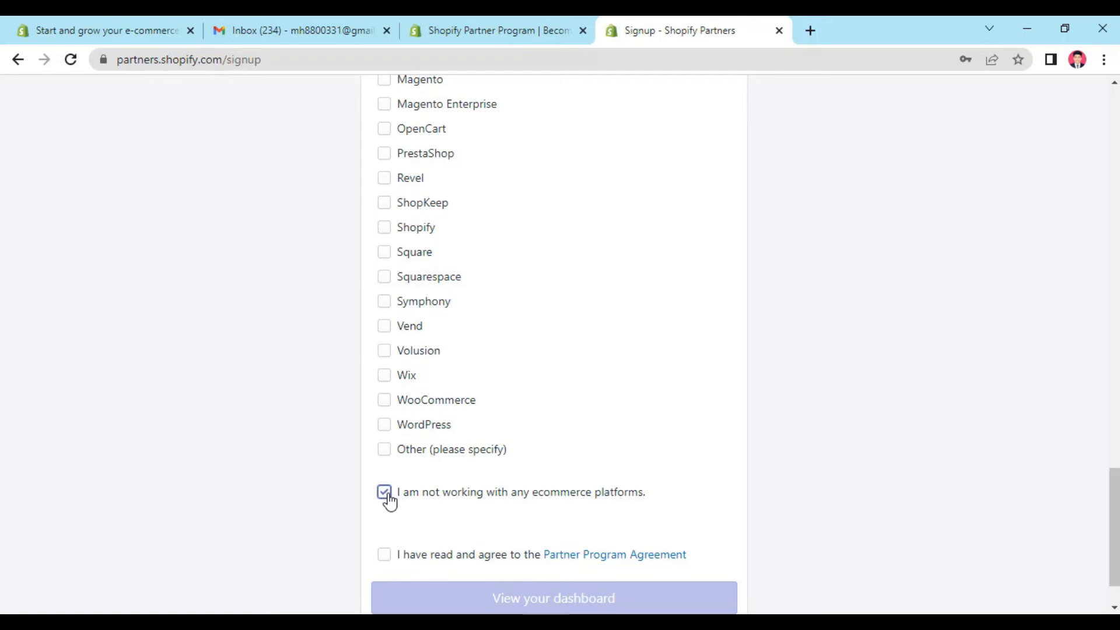
Step: Agree to the Partner Program Agreement and submit the signup to view the dashboard, saving the address in the browser
{"action": "scroll", "coordinate": [496, 444], "scroll_direction": "down", "scroll_amount": 1}
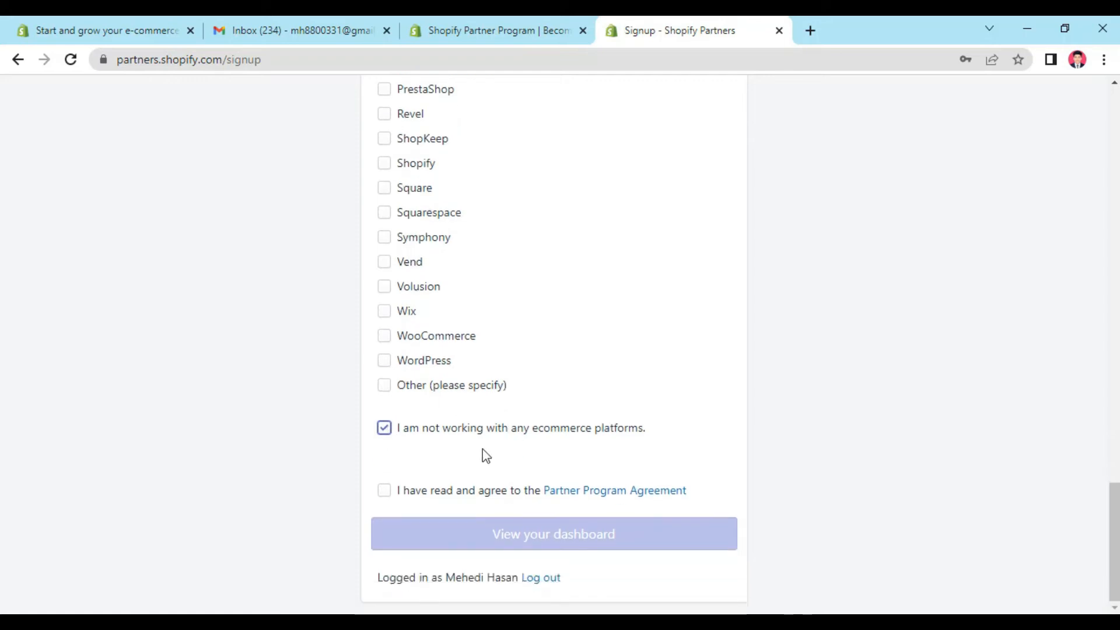
{"action": "left_click", "coordinate": [384, 495]}
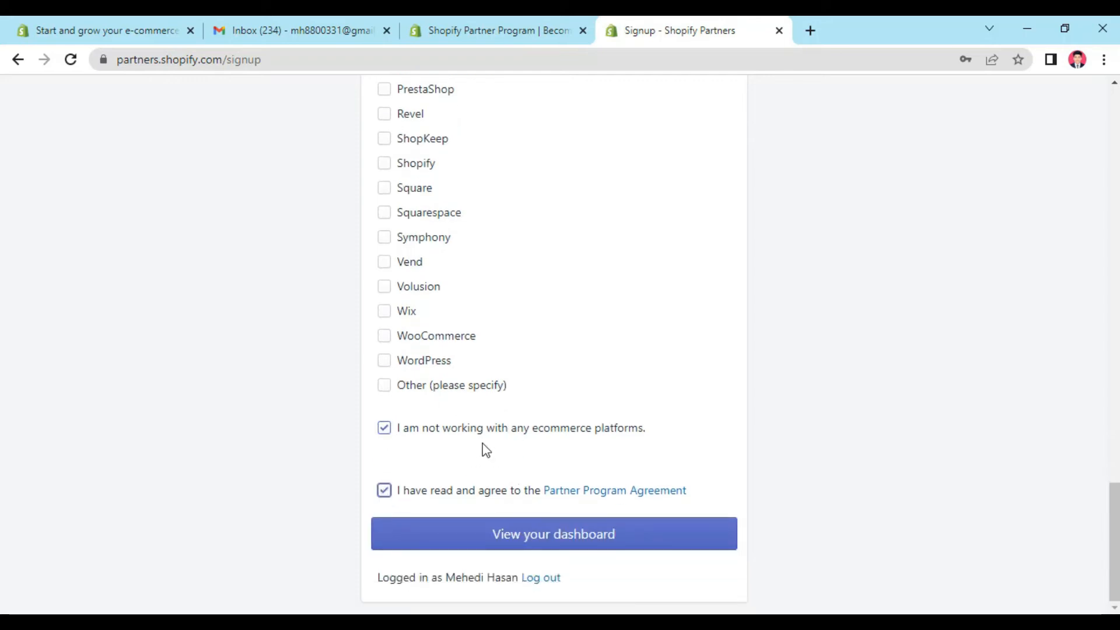
{"action": "left_click", "coordinate": [564, 543]}
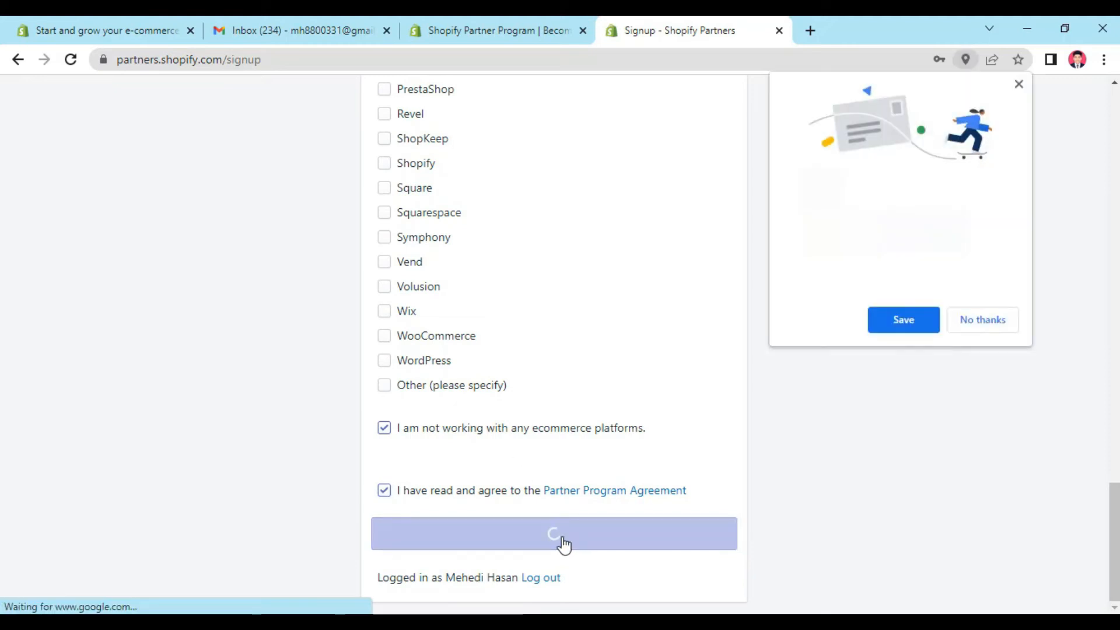
{"action": "left_click", "coordinate": [903, 328]}
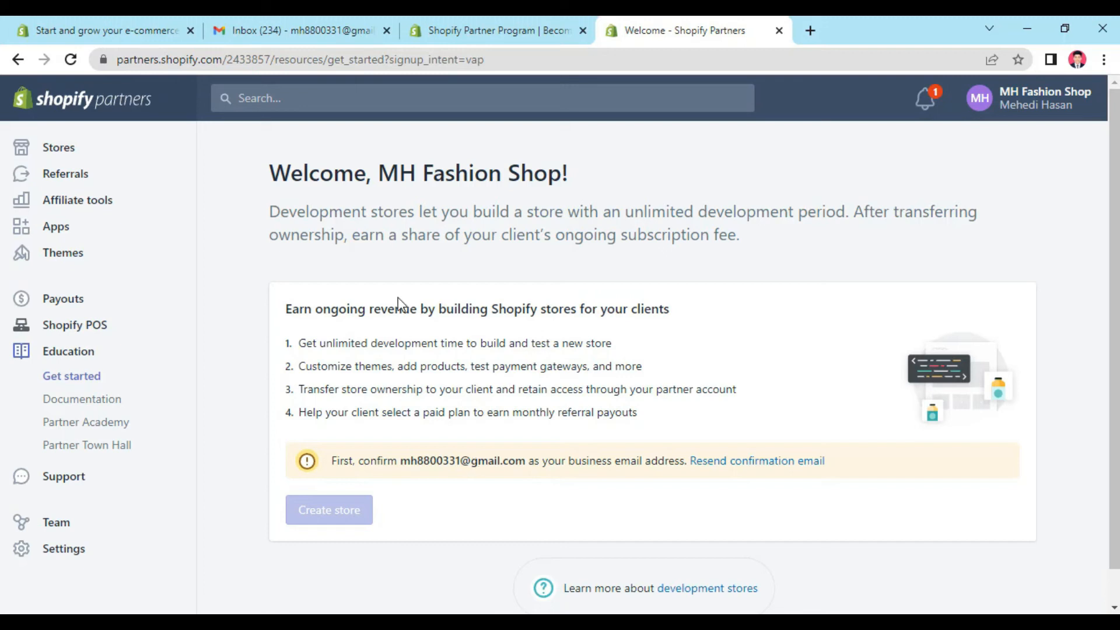
Step: Switch to Gmail and confirm the business email from the Shopify Partners message for MH Fashion Shop
{"action": "left_click", "coordinate": [313, 27]}
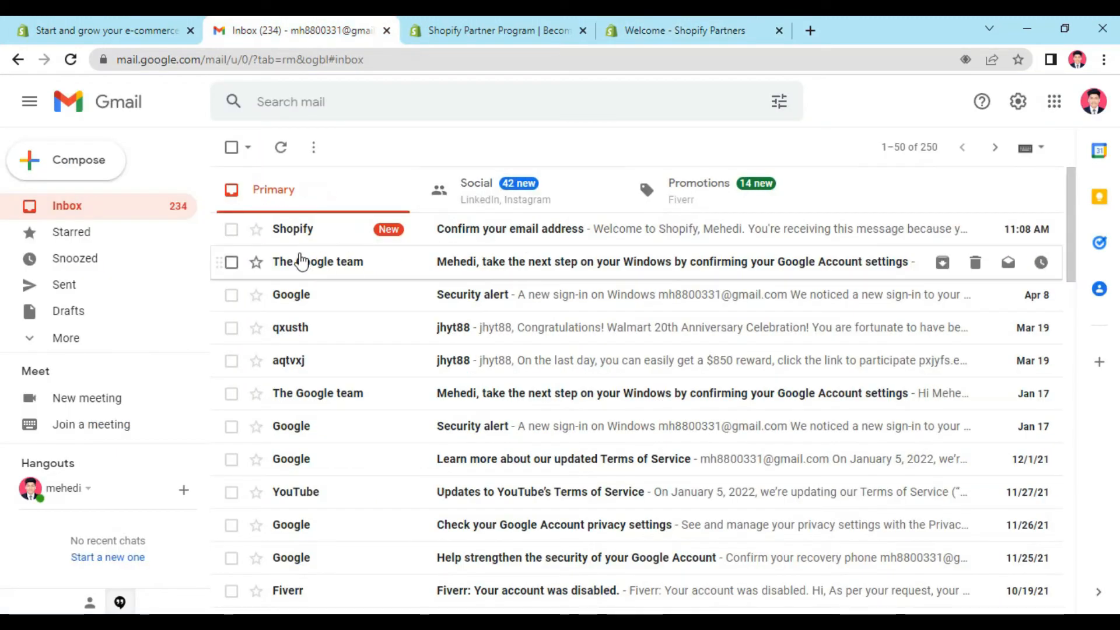
{"action": "left_click", "coordinate": [492, 241]}
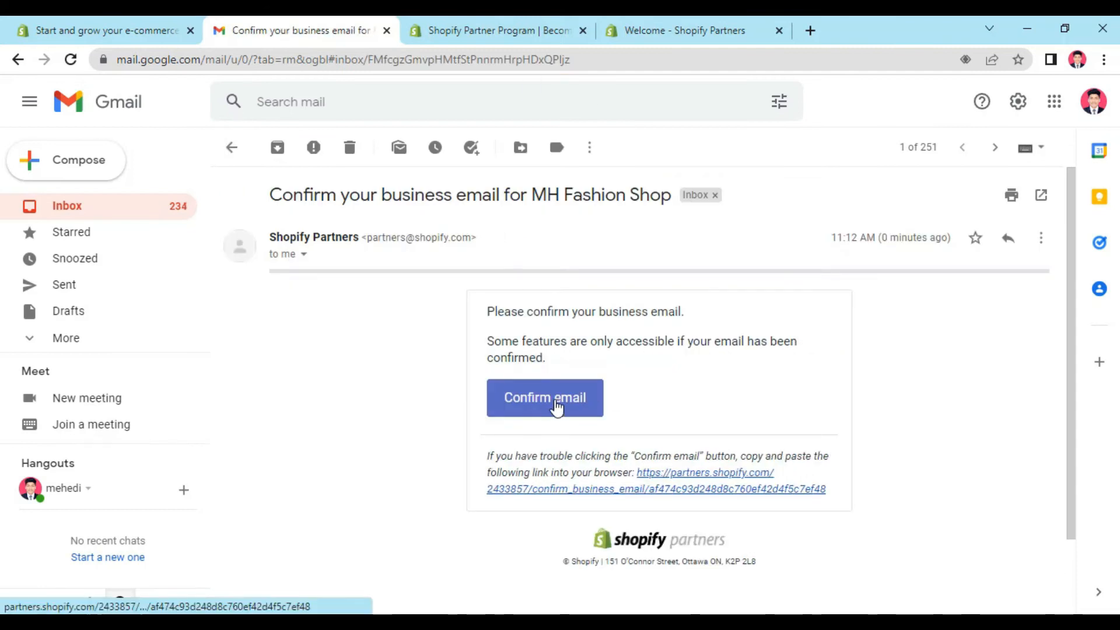
{"action": "left_click", "coordinate": [557, 408]}
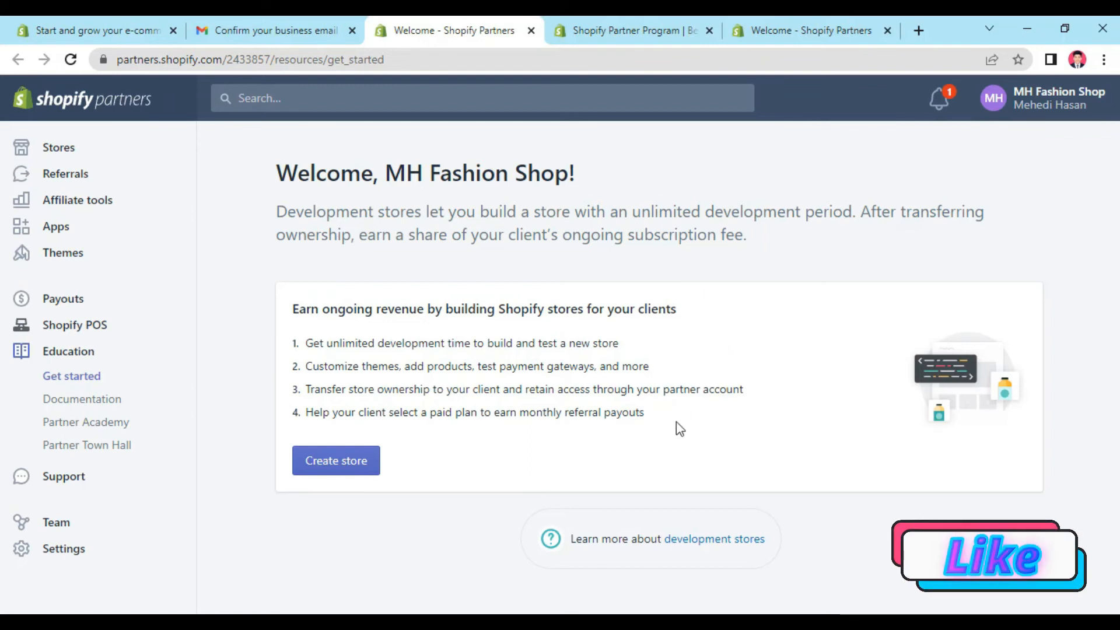
Step: Start creating a development store from the partner welcome page and name it MH Fashion Shop
{"action": "left_click", "coordinate": [372, 476]}
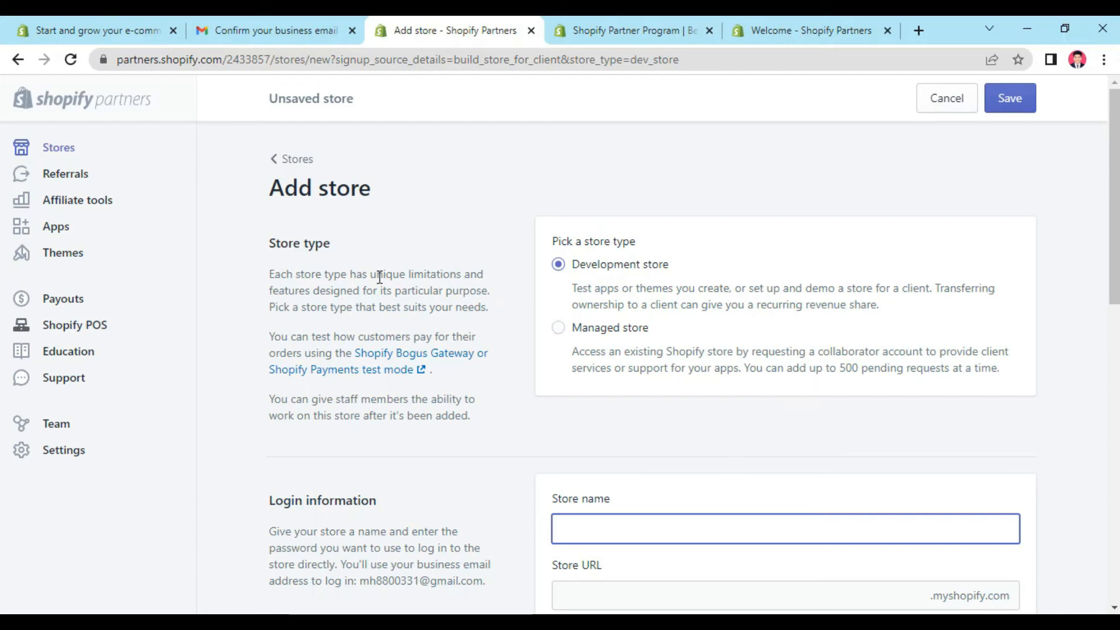
{"action": "scroll", "coordinate": [778, 373], "scroll_direction": "down", "scroll_amount": 1}
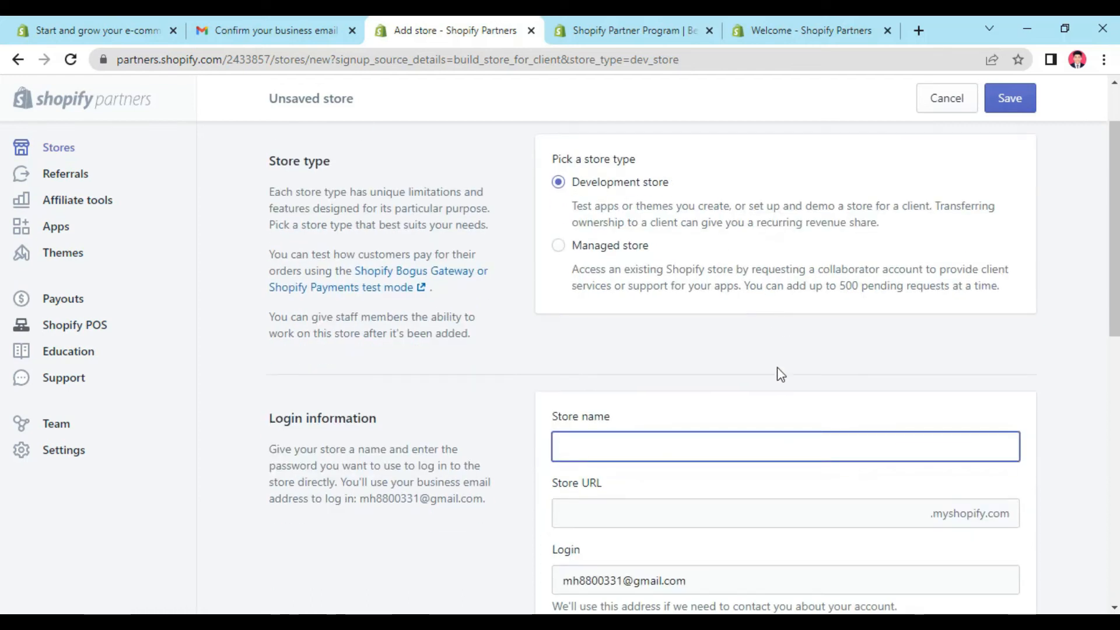
{"action": "scroll", "coordinate": [758, 385], "scroll_direction": "down", "scroll_amount": 1}
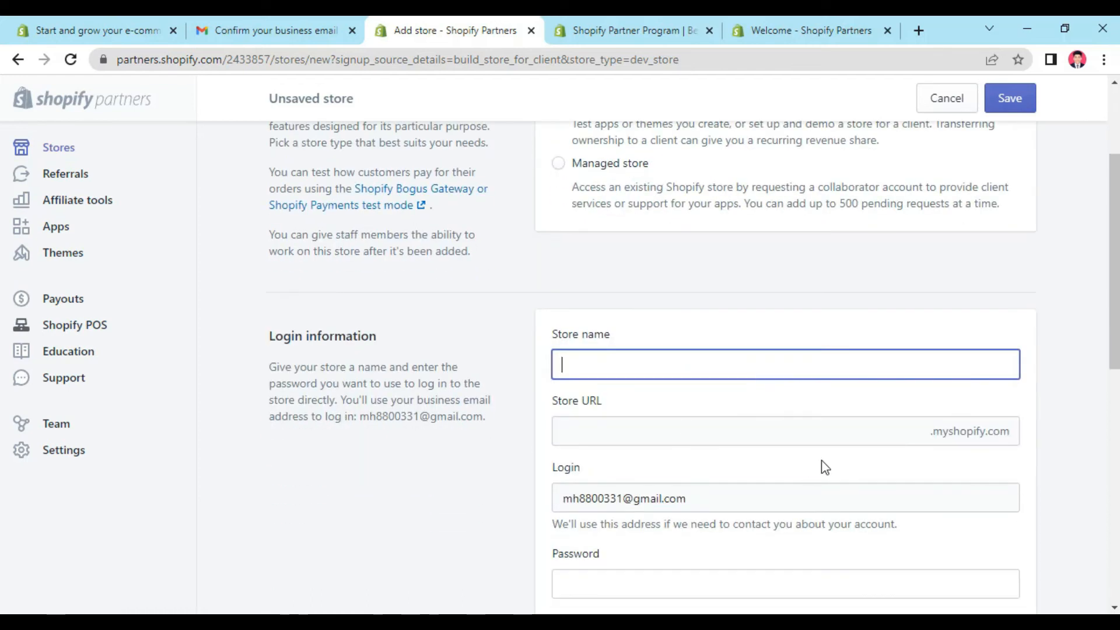
{"action": "scroll", "coordinate": [587, 306], "scroll_direction": "down", "scroll_amount": 1}
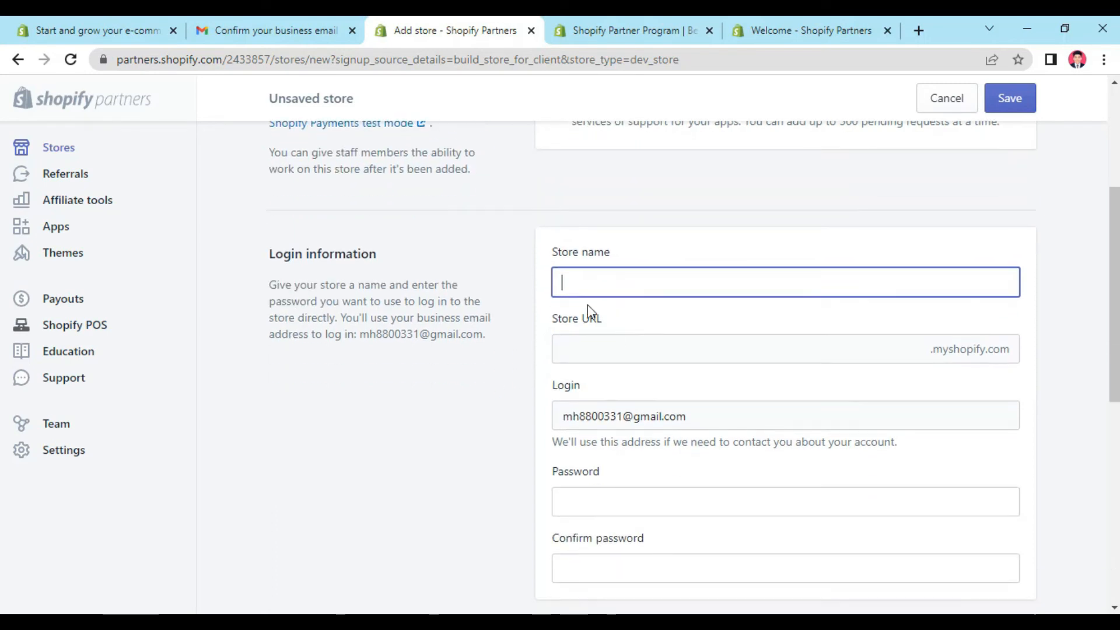
{"action": "type", "text": "M"}
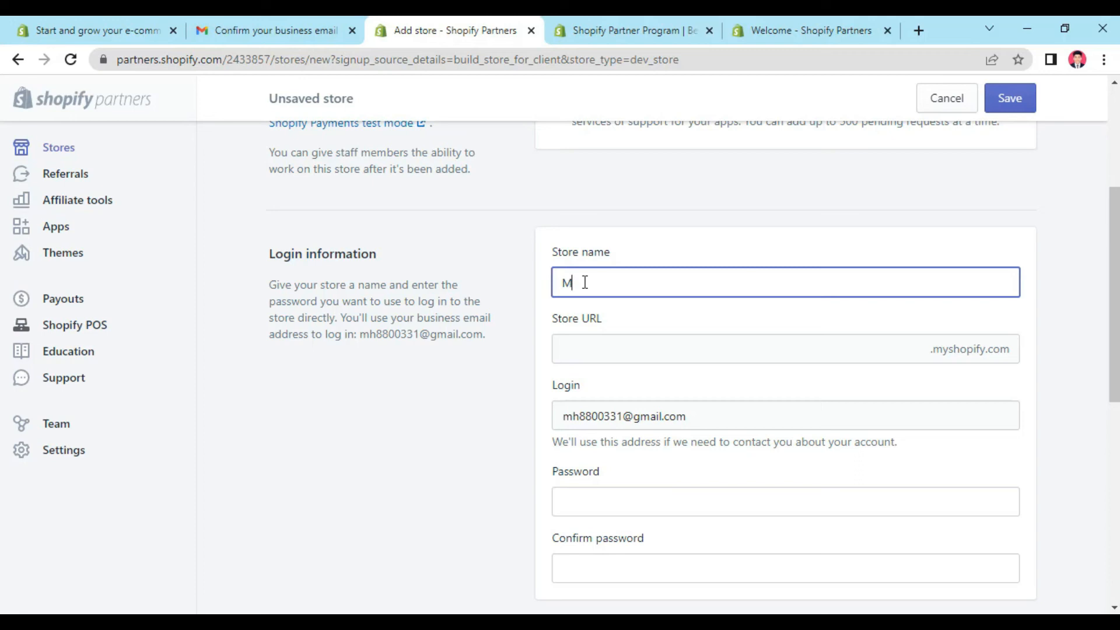
{"action": "type", "text": "H Fashion Shop"}
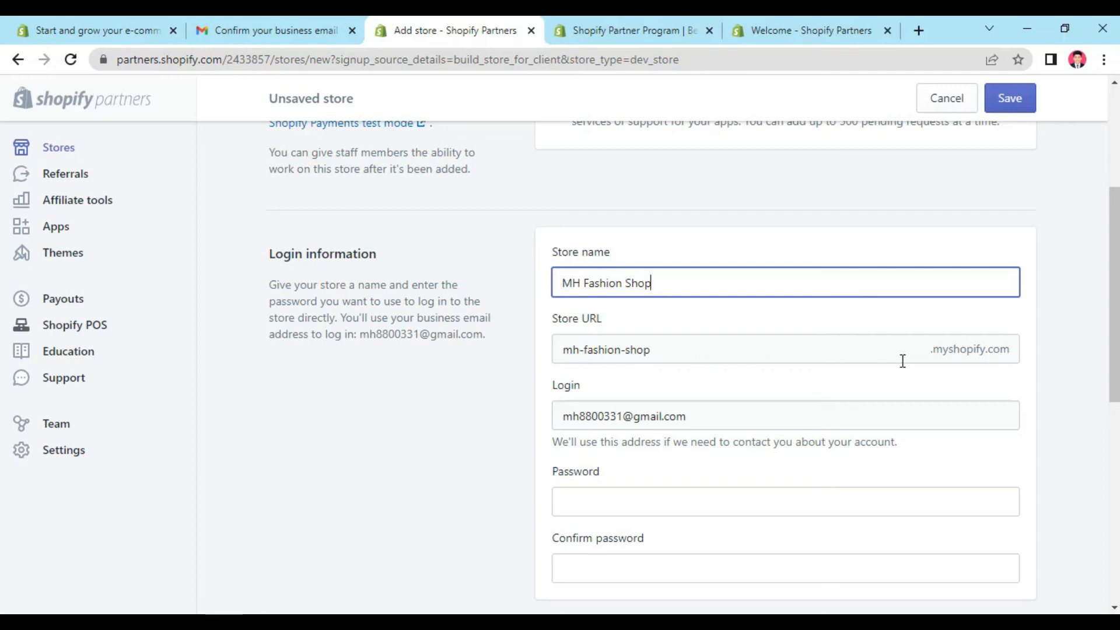
Step: Fill in the store's login password with the saved Shopify password and enter it again in Confirm password
{"action": "scroll", "coordinate": [846, 358], "scroll_direction": "down", "scroll_amount": 3}
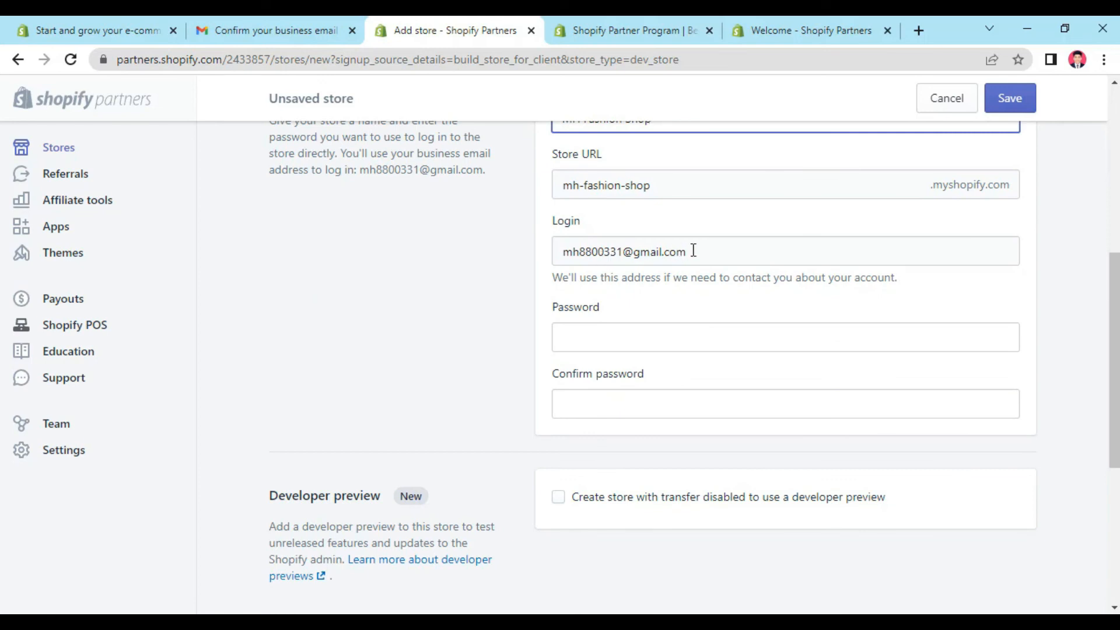
{"action": "left_click", "coordinate": [580, 335]}
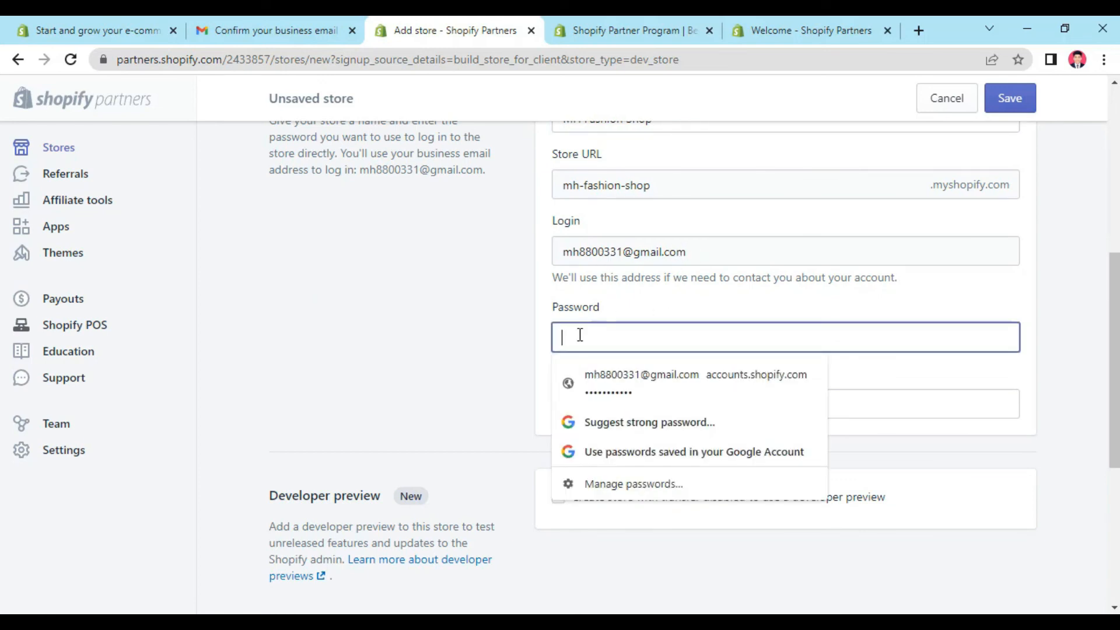
{"action": "left_click", "coordinate": [621, 390]}
{"action": "left_click", "coordinate": [624, 400]}
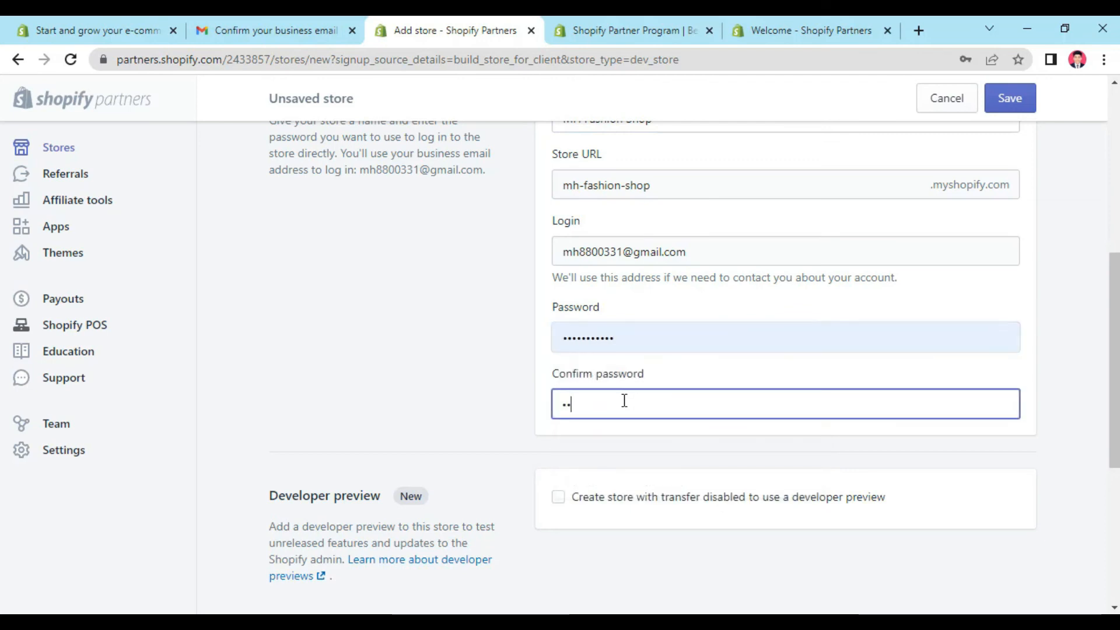
{"action": "type", "text": "•••••••••"}
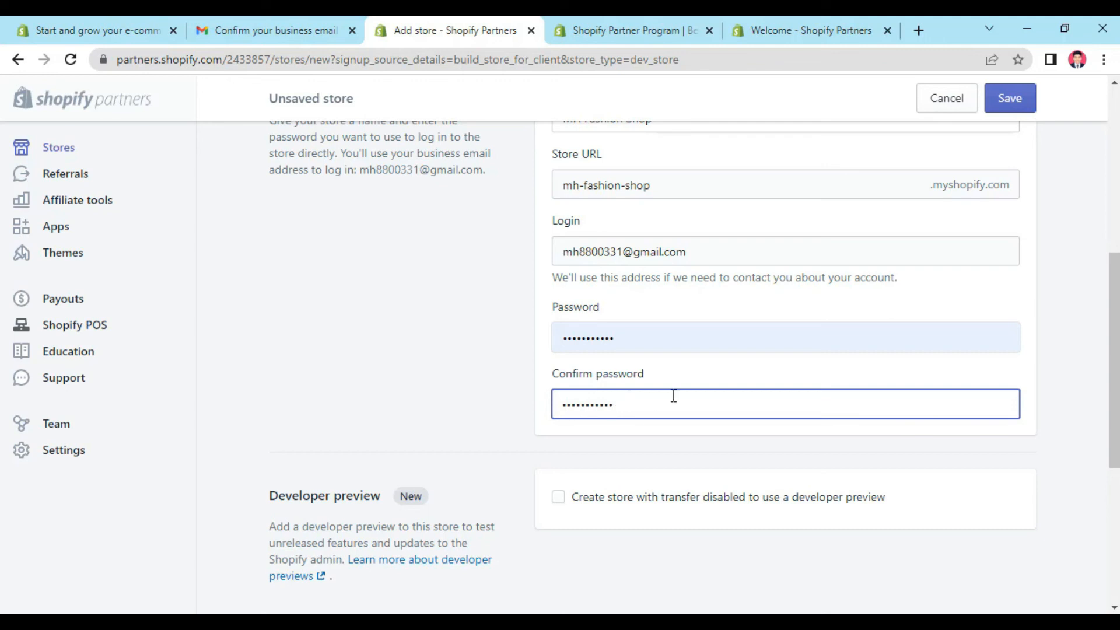
{"action": "scroll", "coordinate": [687, 390], "scroll_direction": "down", "scroll_amount": 1}
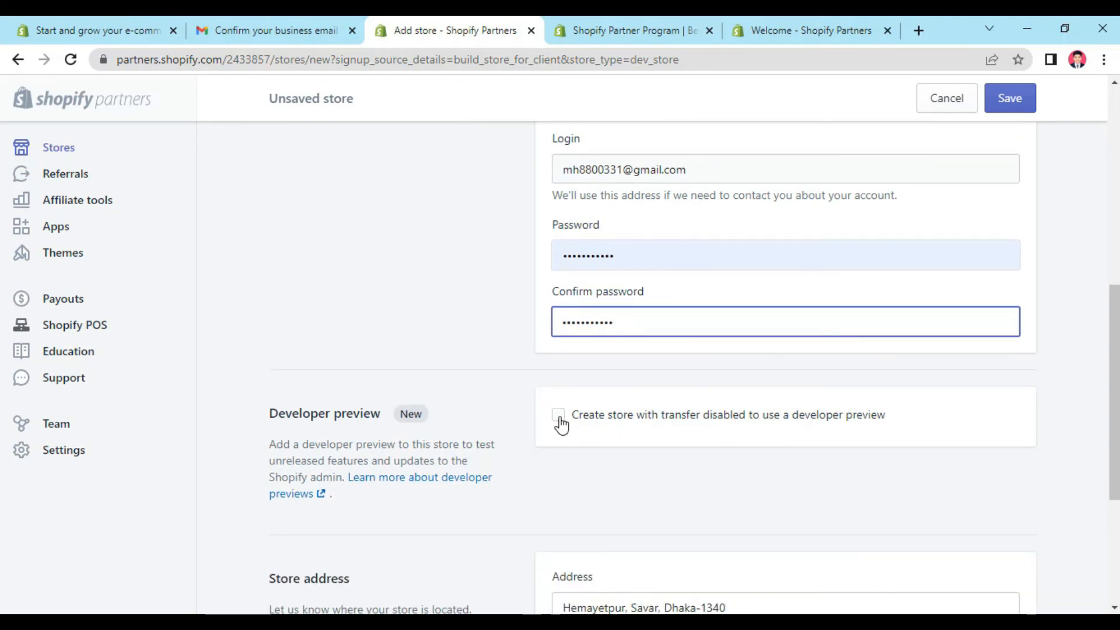
{"action": "left_click", "coordinate": [559, 417]}
{"action": "scroll", "coordinate": [809, 449], "scroll_direction": "down", "scroll_amount": 1}
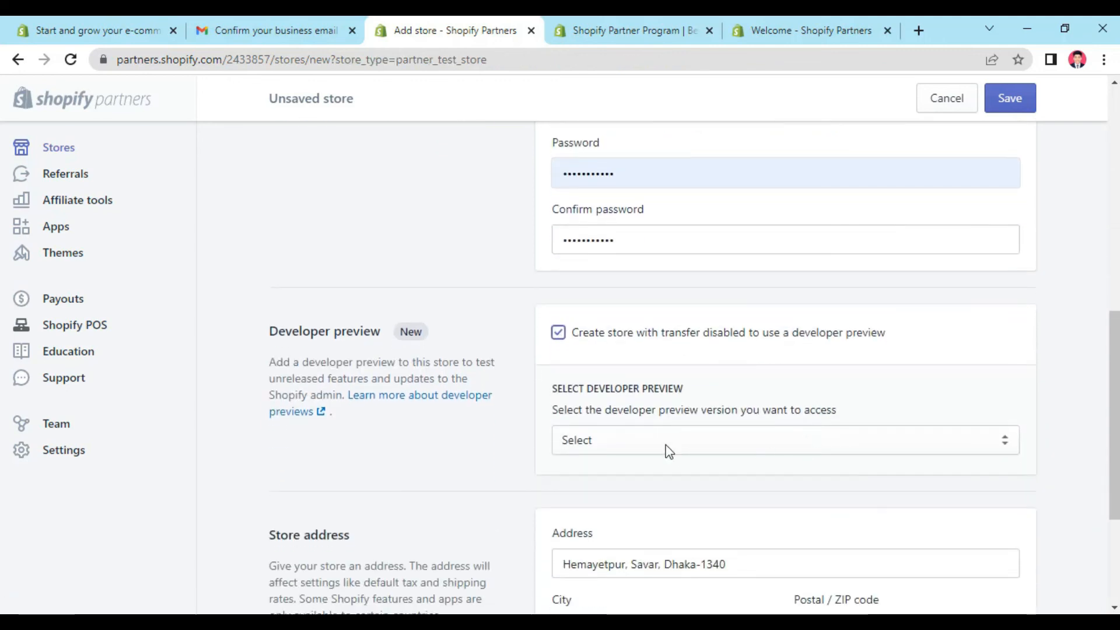
{"action": "left_click", "coordinate": [1000, 448]}
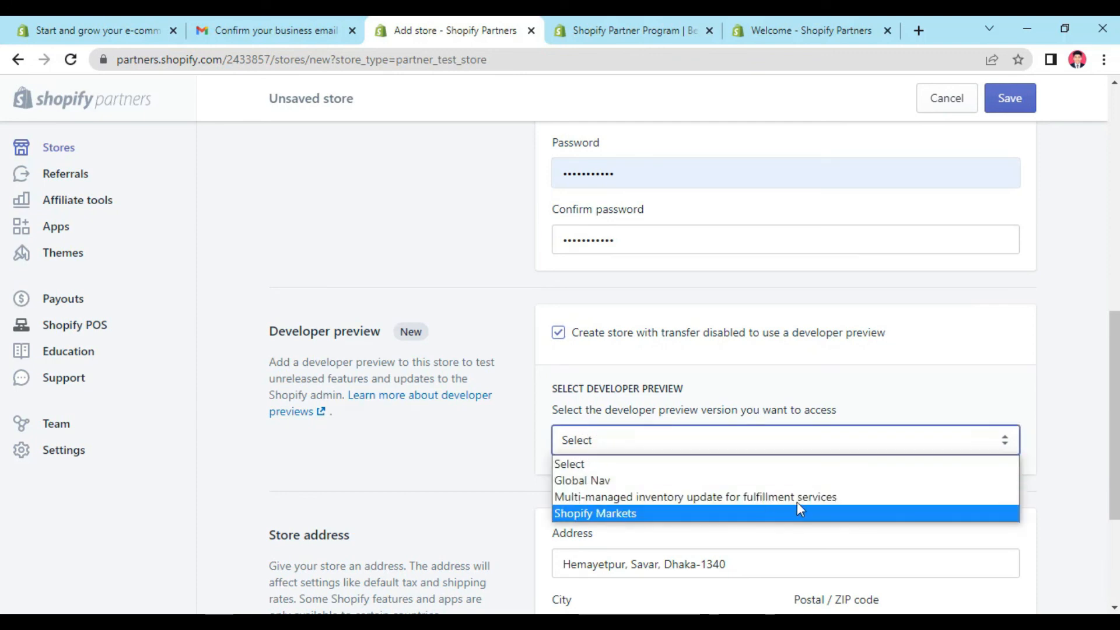
{"action": "left_click", "coordinate": [560, 337]}
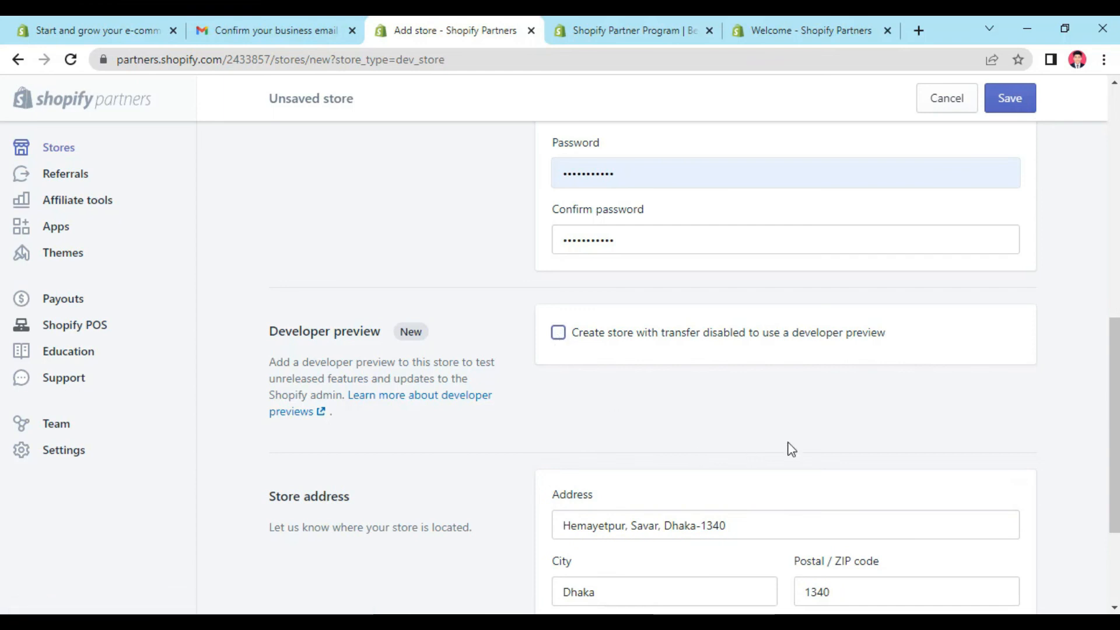
Step: Keep the prefilled store address and save the new development store
{"action": "scroll", "coordinate": [717, 417], "scroll_direction": "down", "scroll_amount": 3}
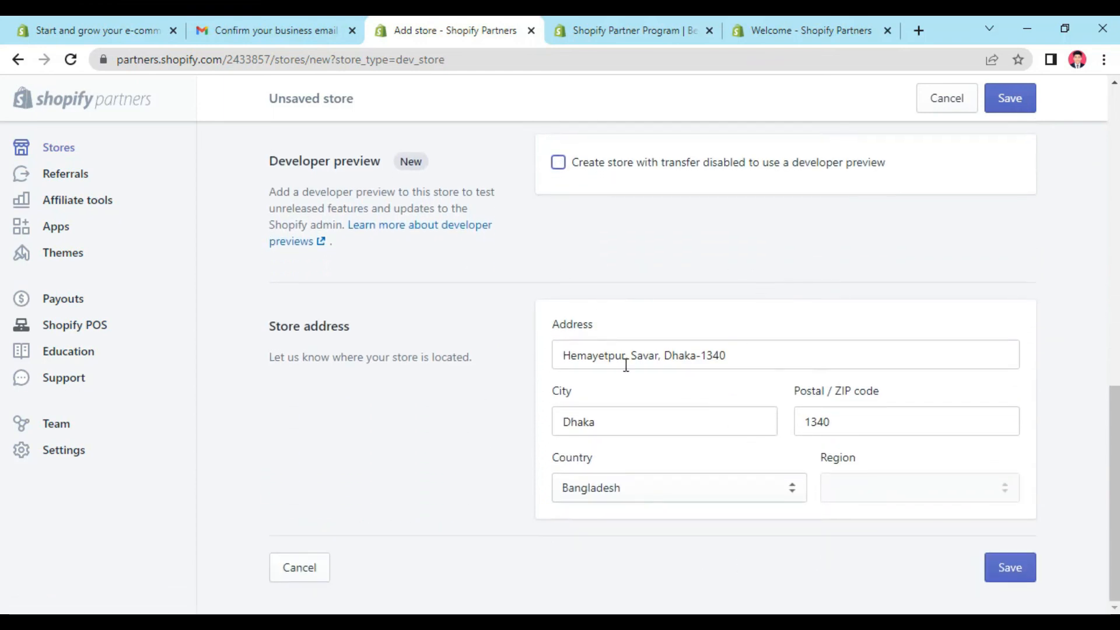
{"action": "left_click", "coordinate": [997, 569]}
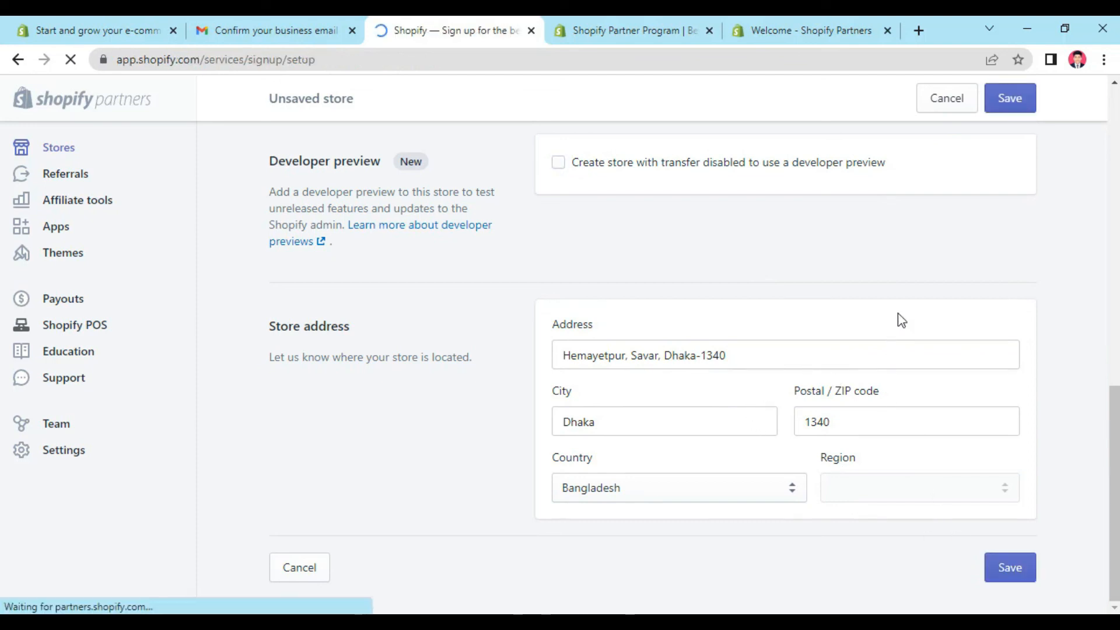